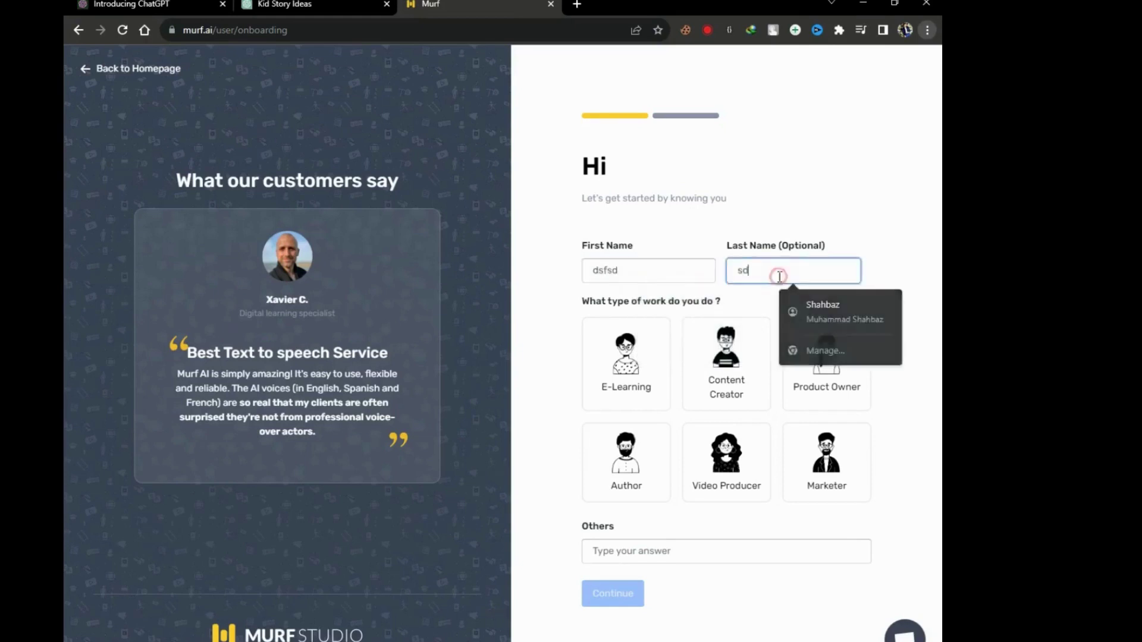
- Choose Content Creator as the type of work and create the workspace with the suggested name
left_click(723, 376)
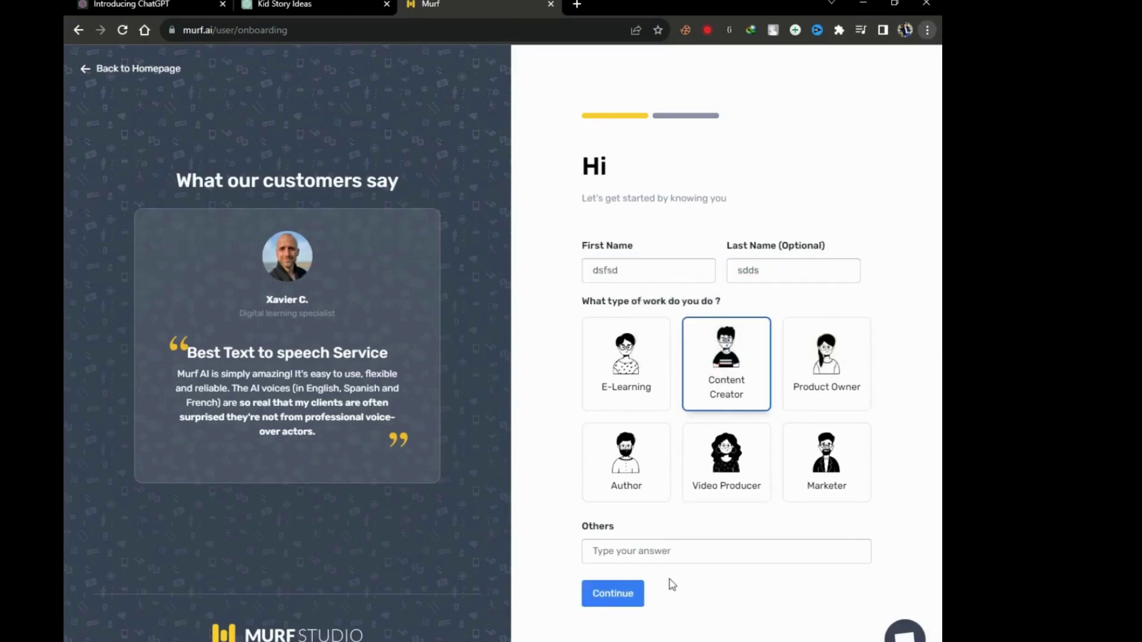
left_click(626, 593)
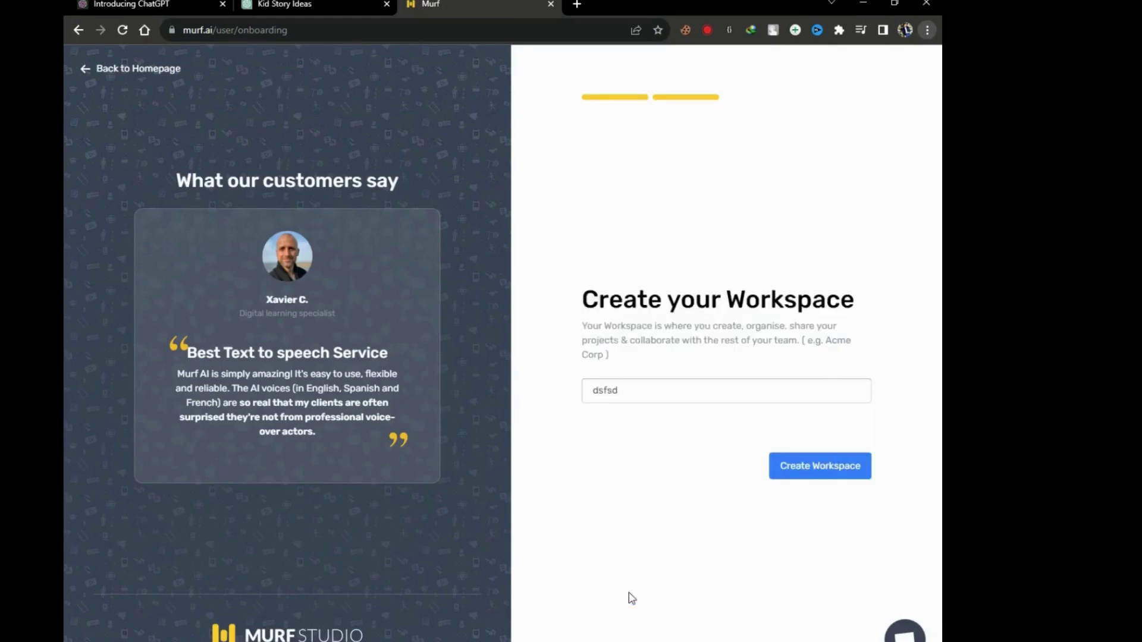
left_click(827, 463)
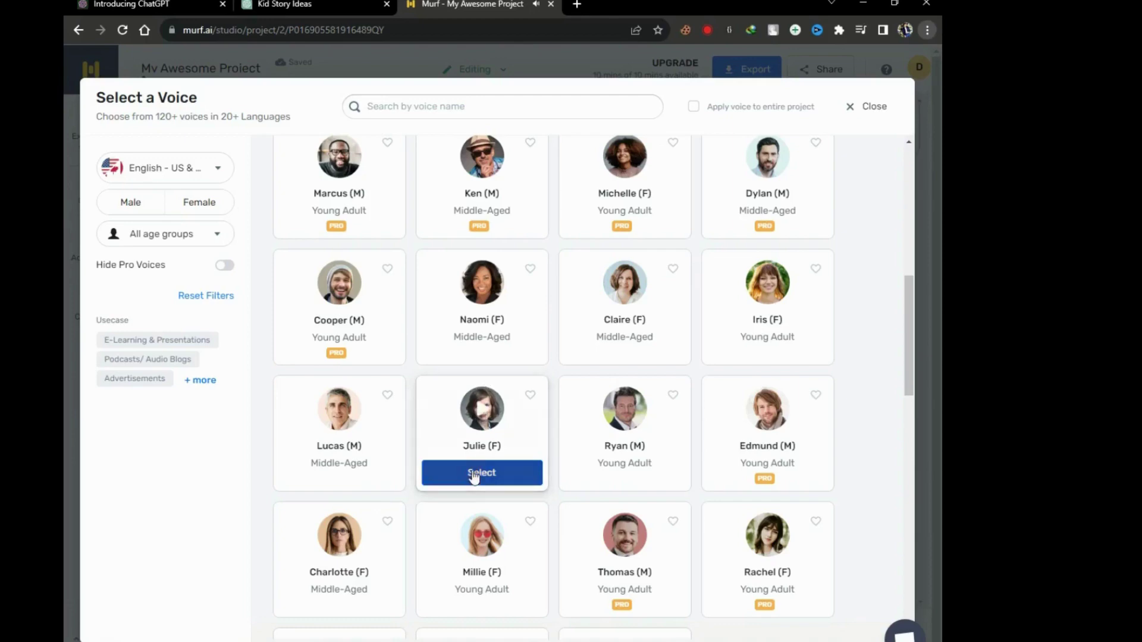
- Select the Julie voice, paste the "The Magical Forest Mystery" story from ChatGPT as a script split by paragraphs, and play the first block
left_click(475, 474)
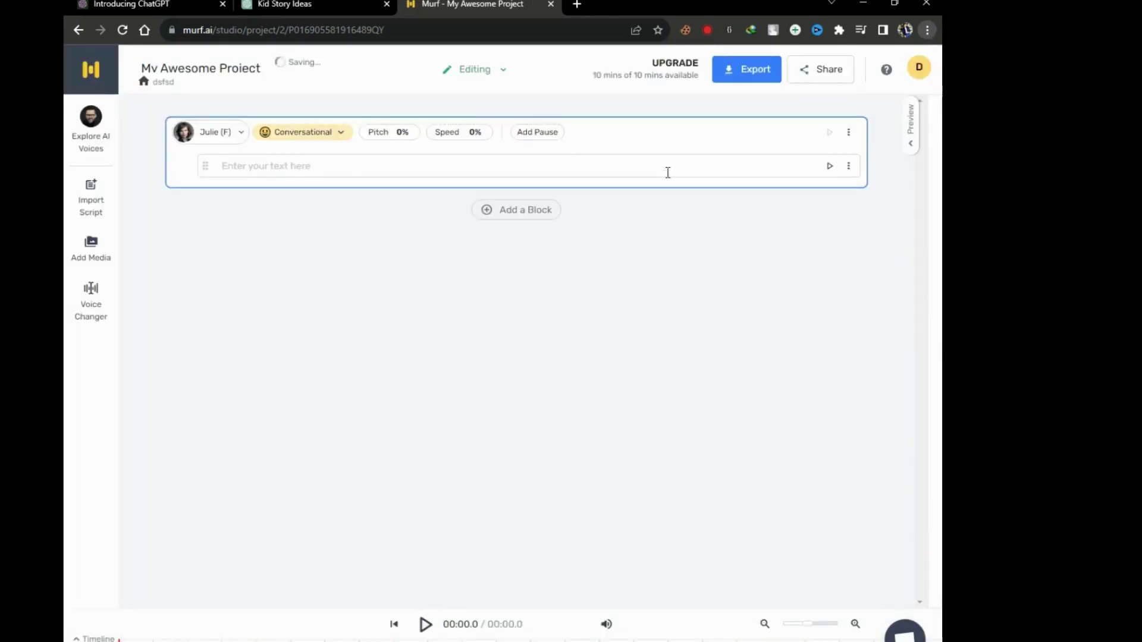
key("ctrl+shift+Tab")
scroll(787, 267, "up", 2)
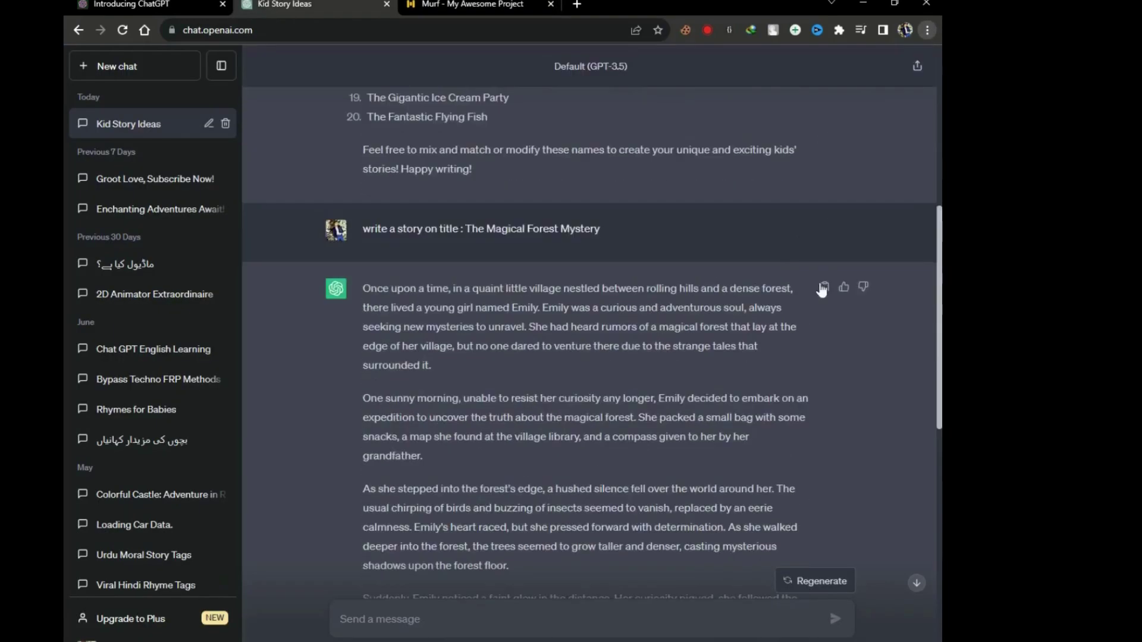
key("ctrl+Tab")
left_click(428, 166)
key("ctrl+v")
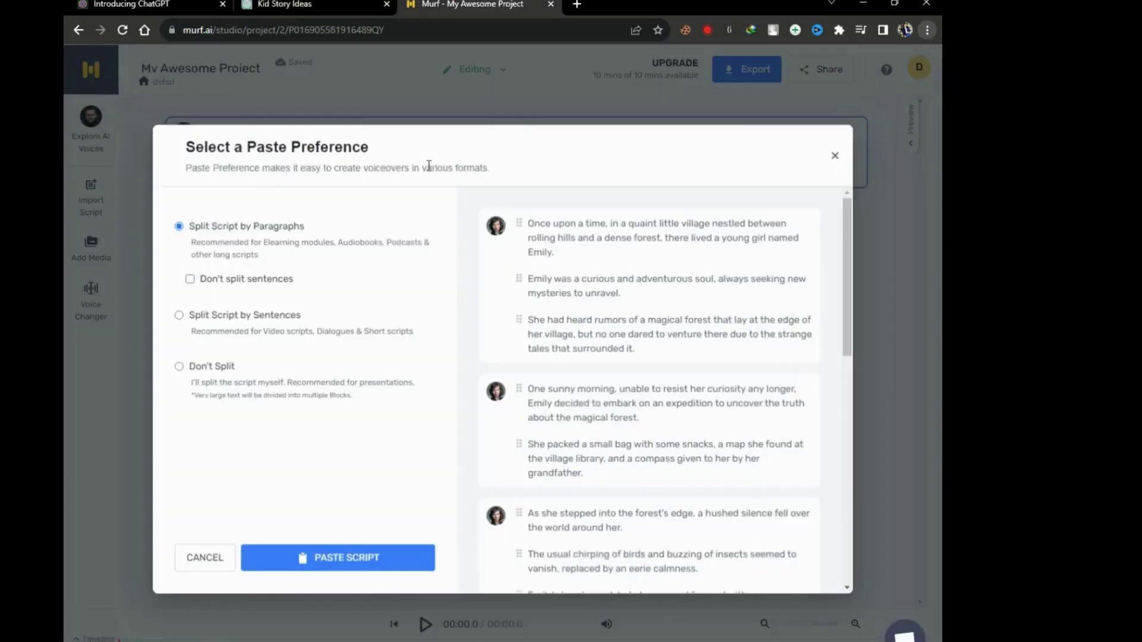
left_click(359, 566)
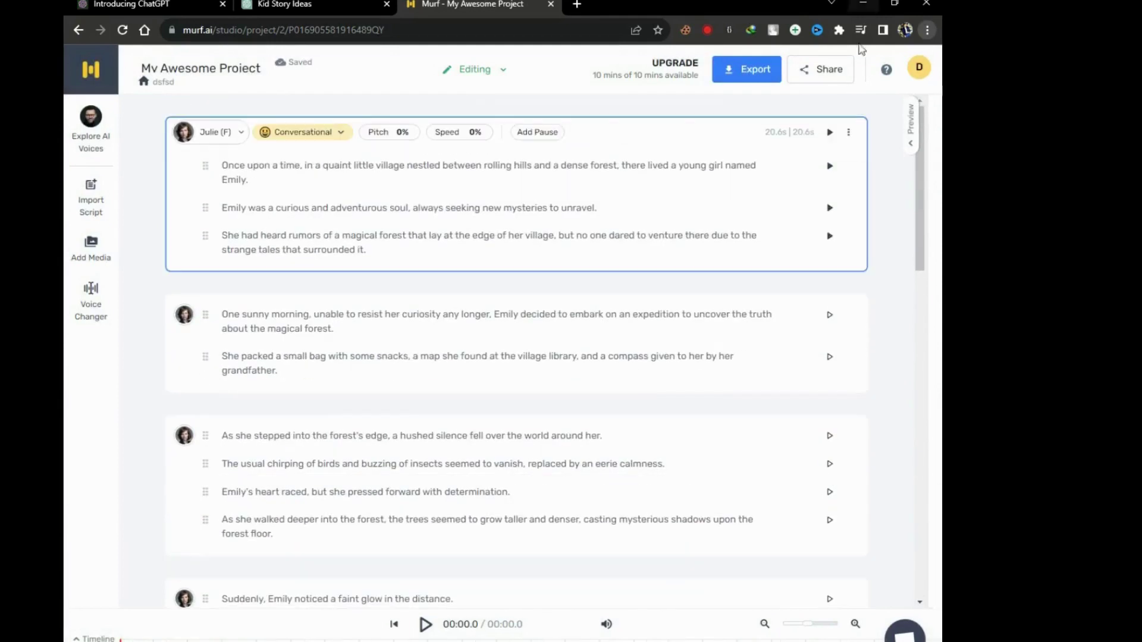
left_click(829, 132)
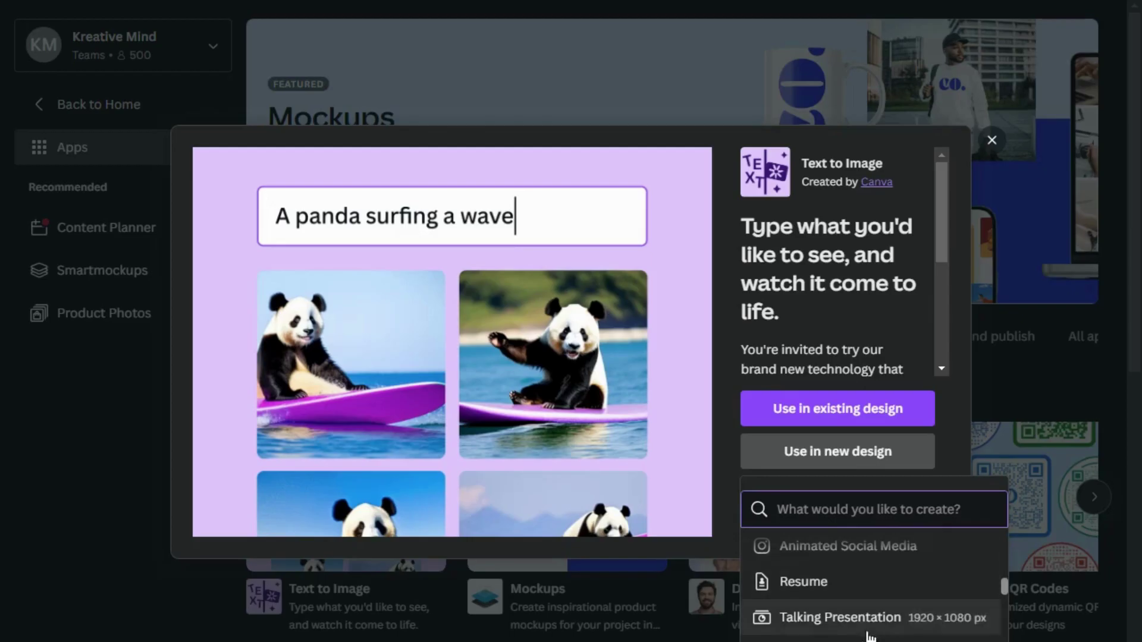
- Switch to Canva, start an Animated Social Media design with Text to Image, and generate images from the story sentence beginning "Once upon a time"
left_click(898, 557)
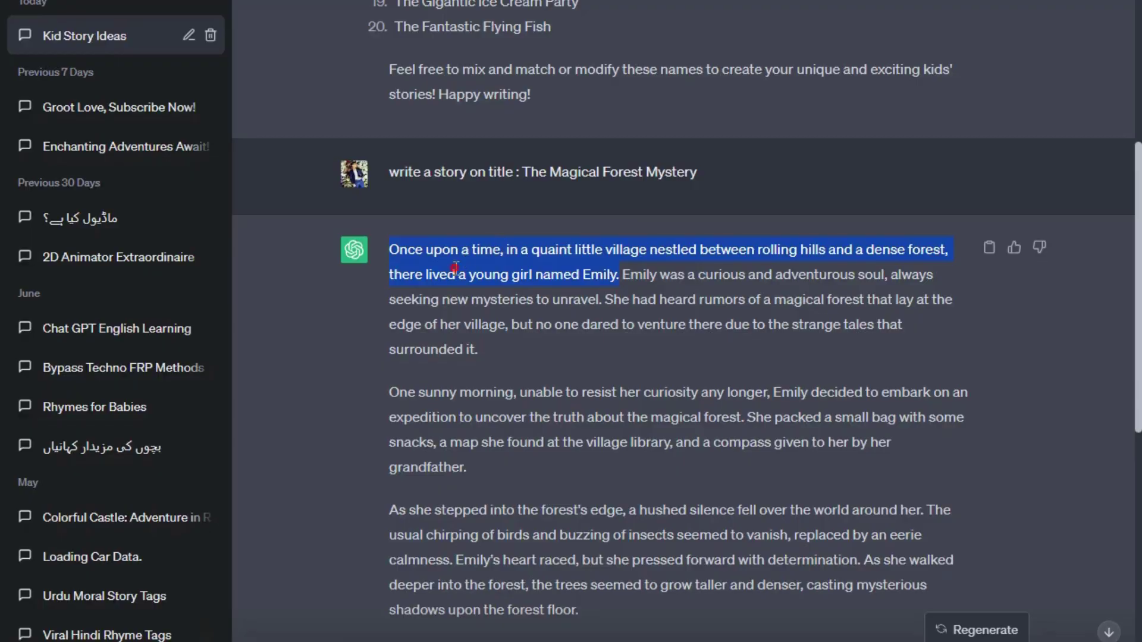
left_click(390, 250)
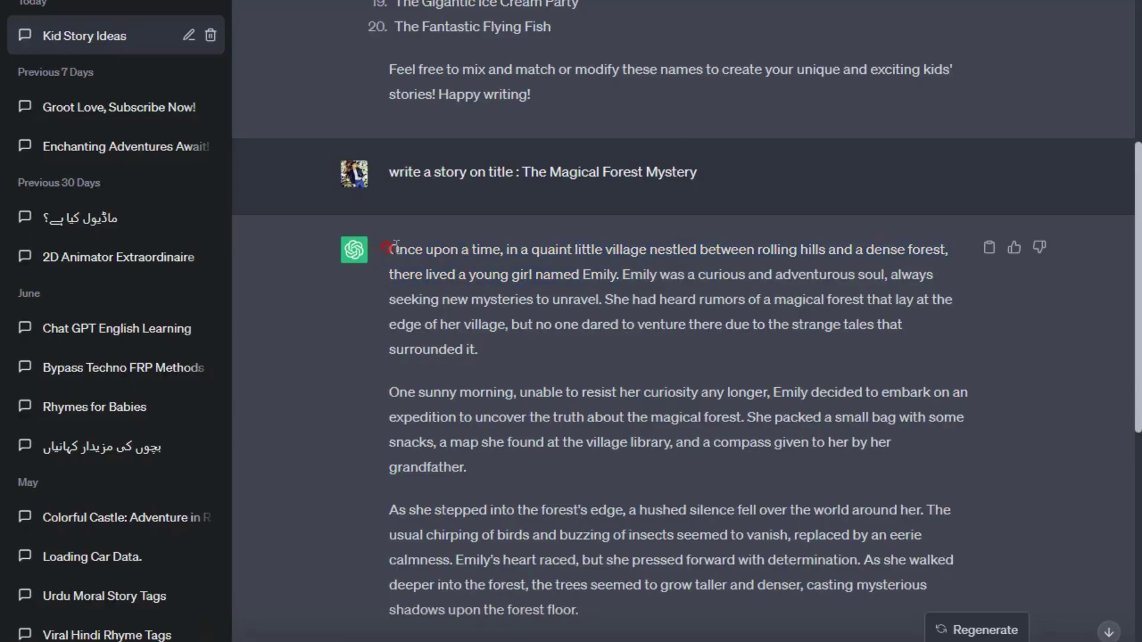
left_click_drag(390, 249, 621, 278)
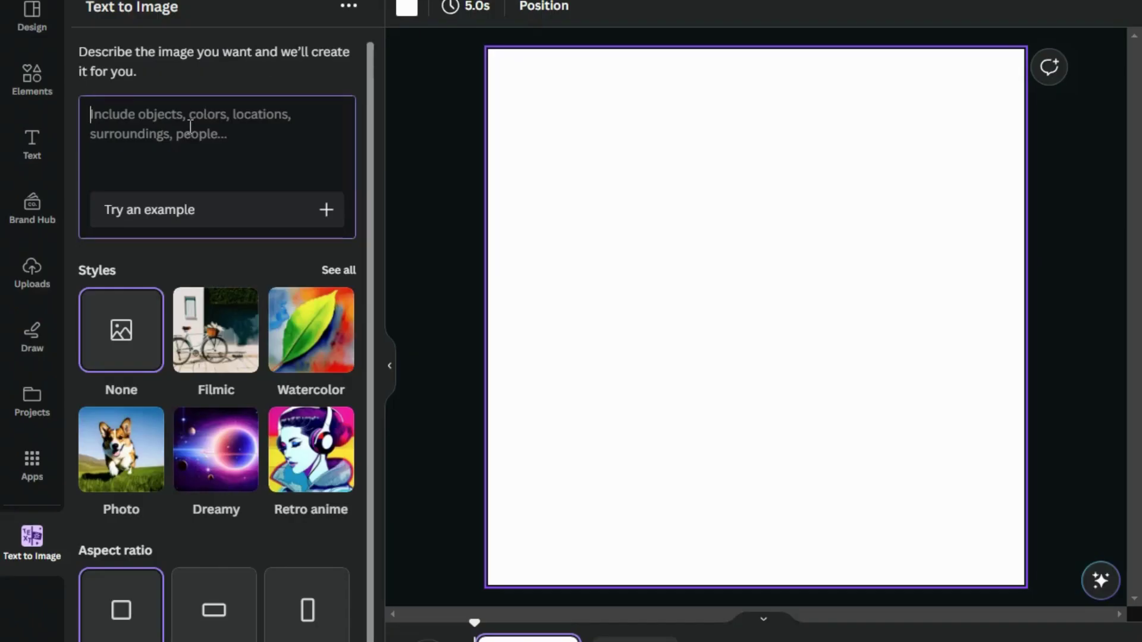
type("Once upon a time, in a quaint little village nestled between rolling hills and a dense forest, there lived a young girl named Emily.")
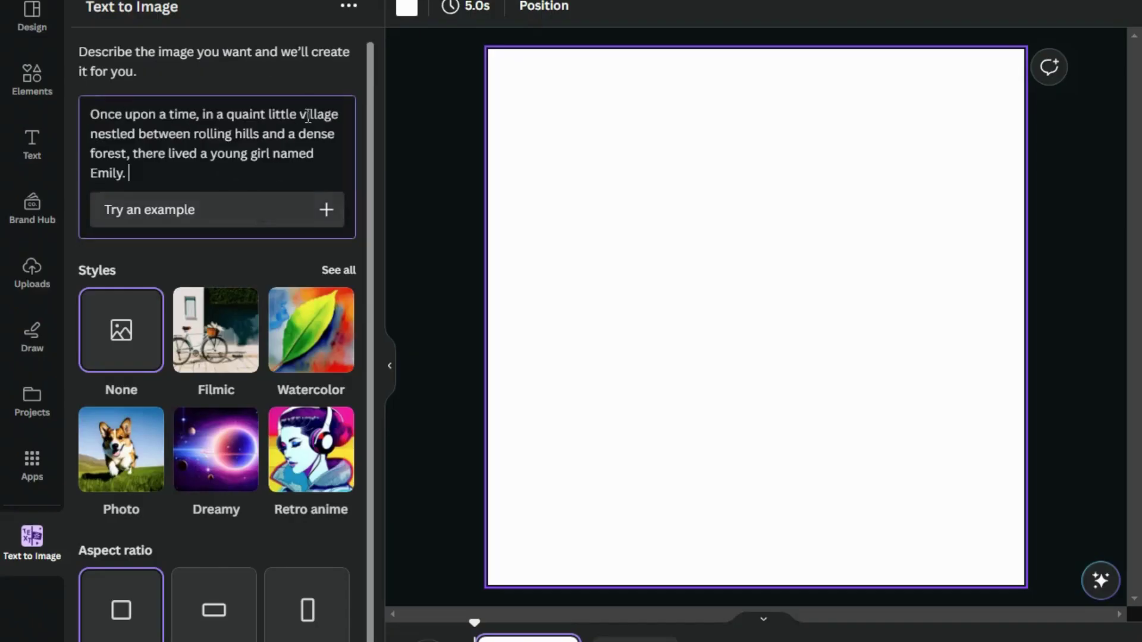
key("Return")
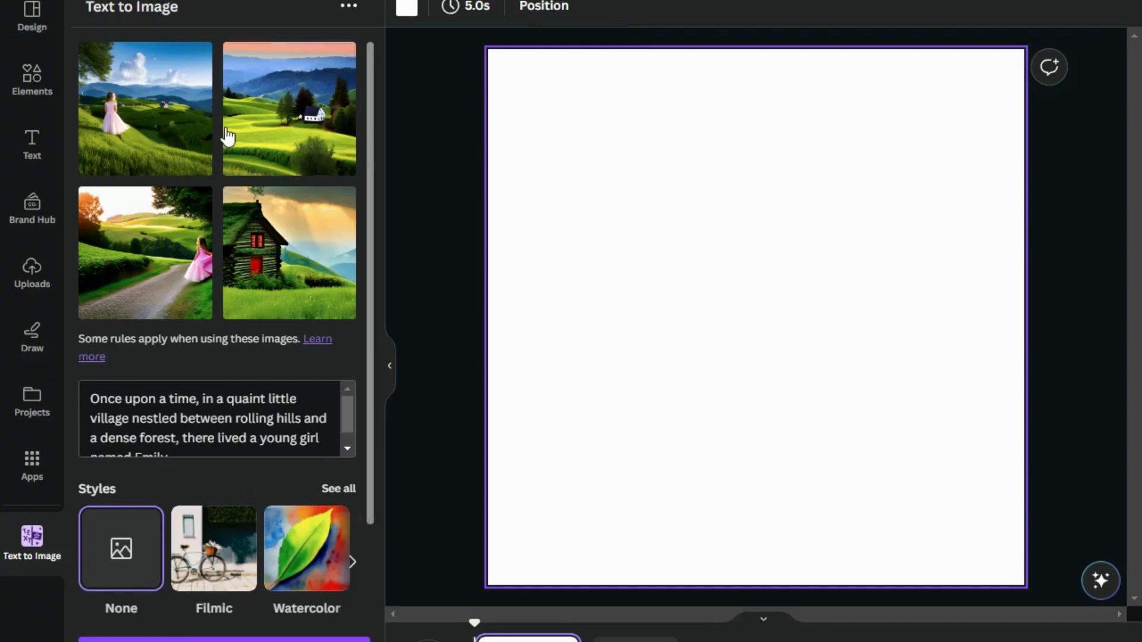
- Insert the generated image of the girl in a pink dress overlooking the hills and enlarge it to fill the first page
left_click(161, 135)
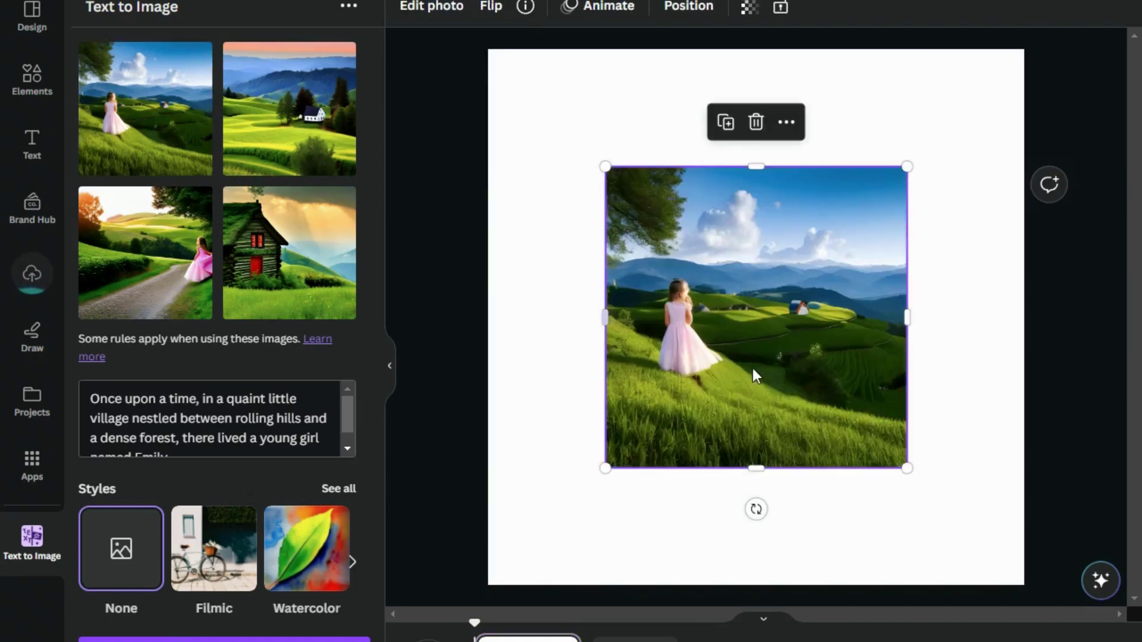
left_click_drag(905, 473, 992, 612)
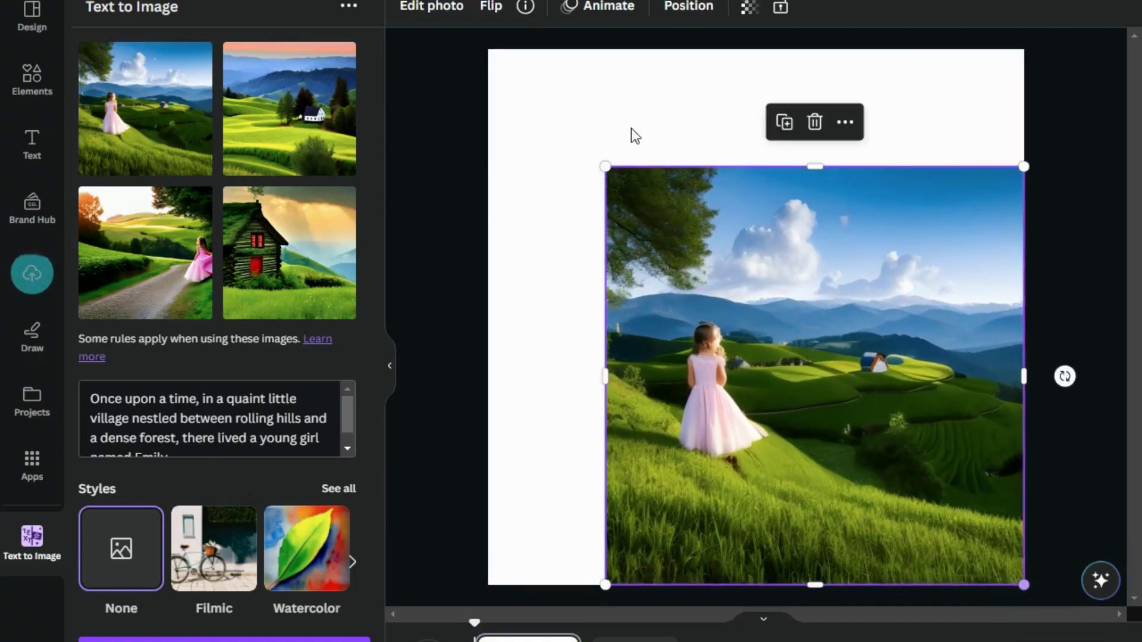
left_click_drag(606, 166, 488, 46)
left_click(454, 276)
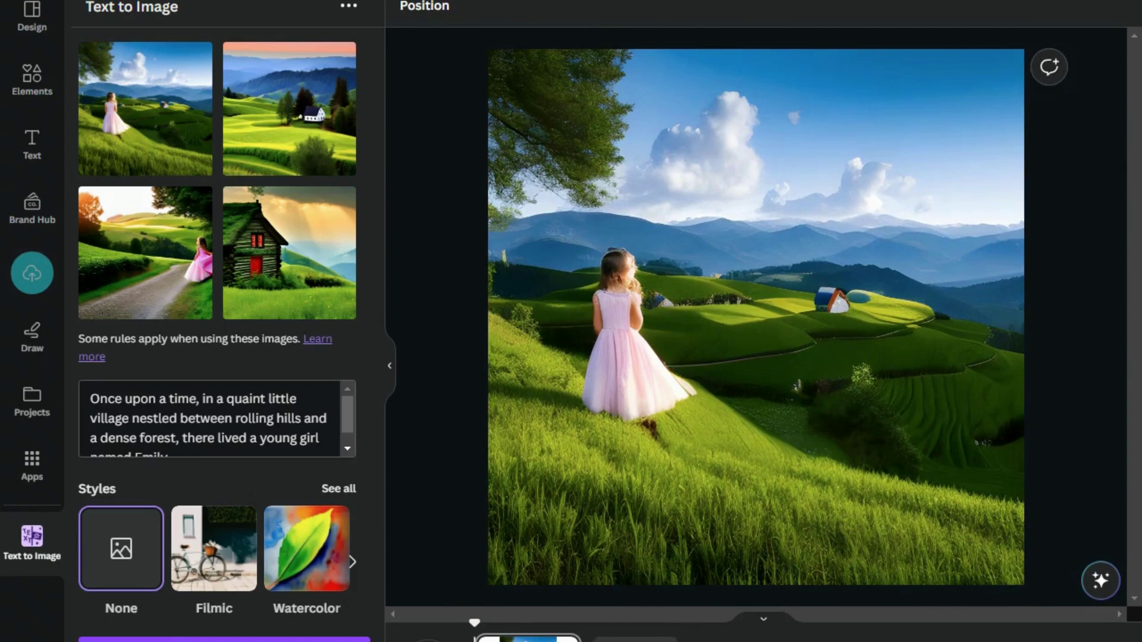
- Add a second page and generate images from "Emily was a curious and adventurous soul, always seeking new mysteries to unravel."
left_click(635, 640)
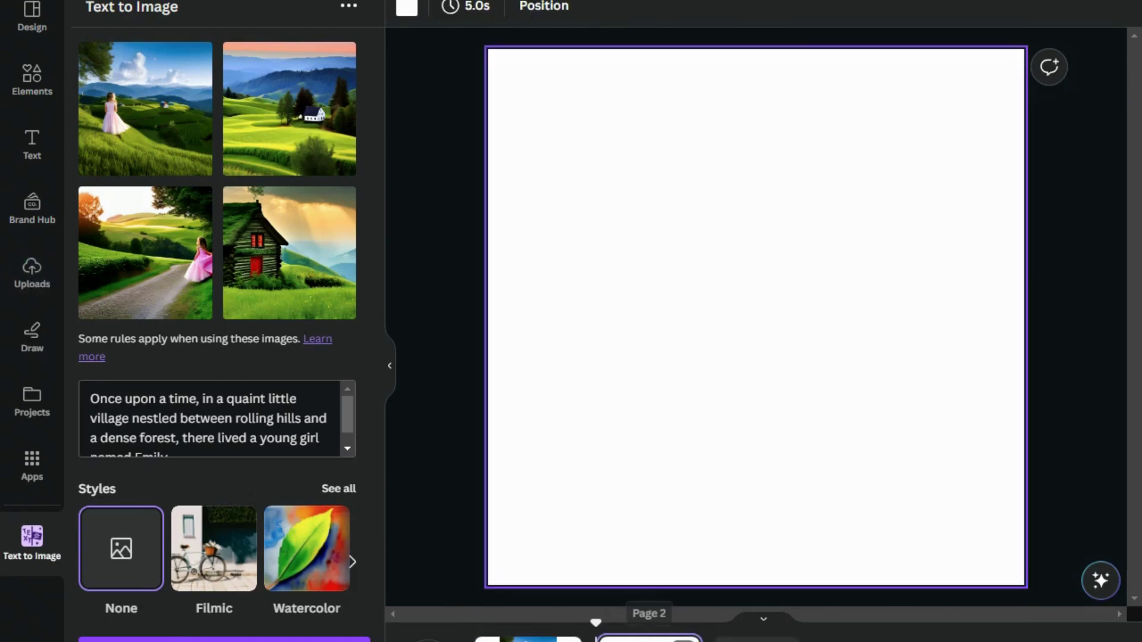
left_click(223, 436)
scroll(232, 435, "down", 1)
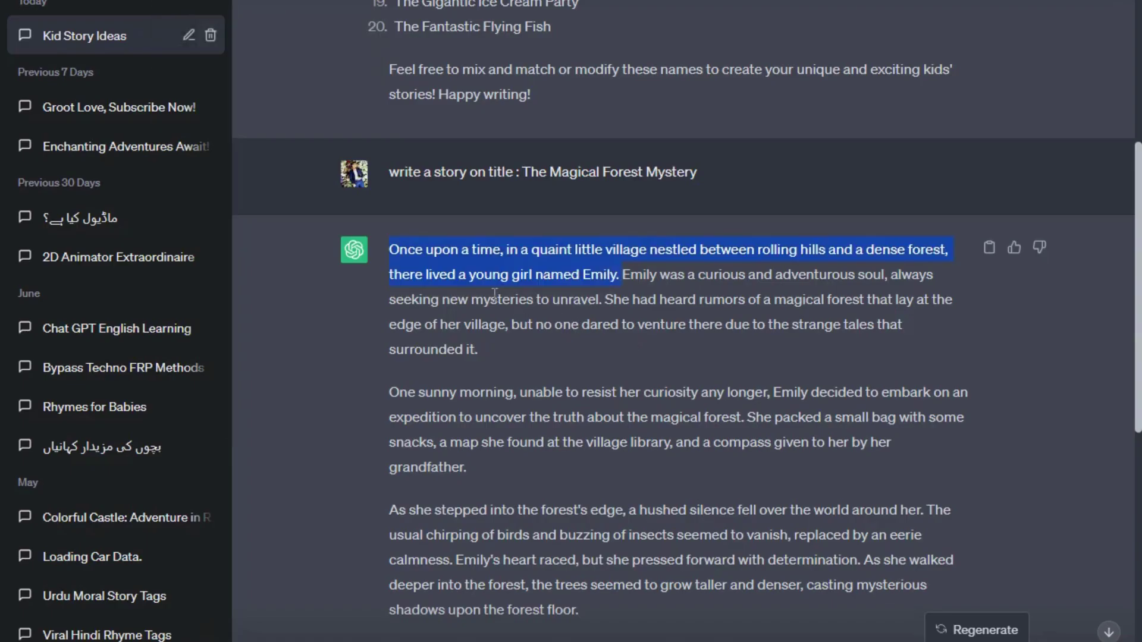
left_click_drag(623, 275, 597, 301)
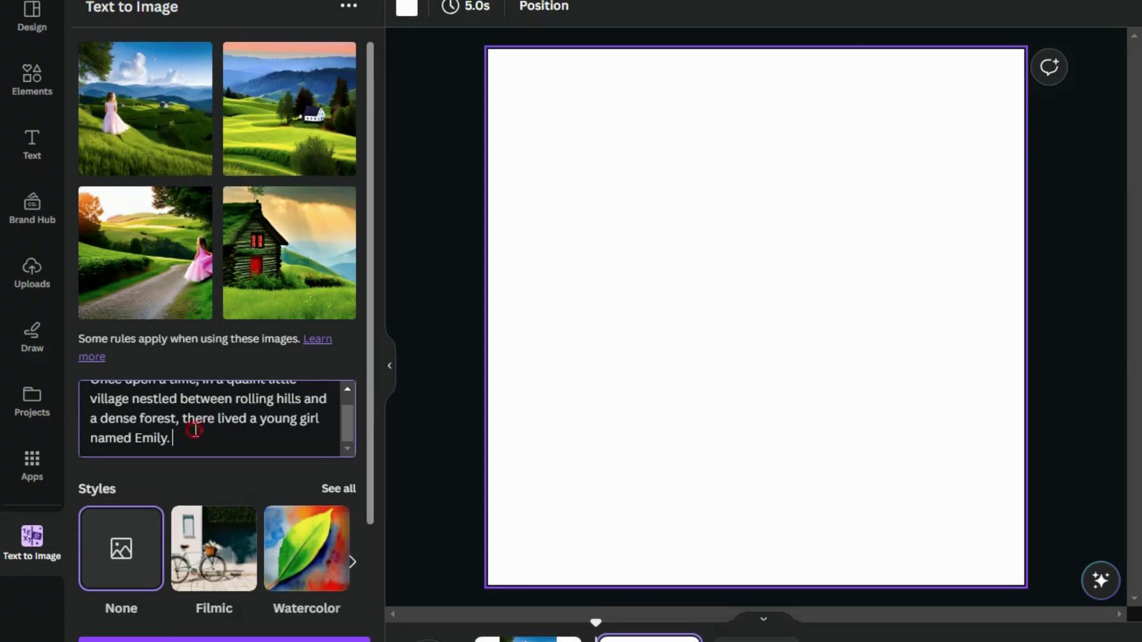
triple_click(196, 429)
type("Emily was a curious and adventurous soul, always seeking new mysteries to unravel.")
key("Return")
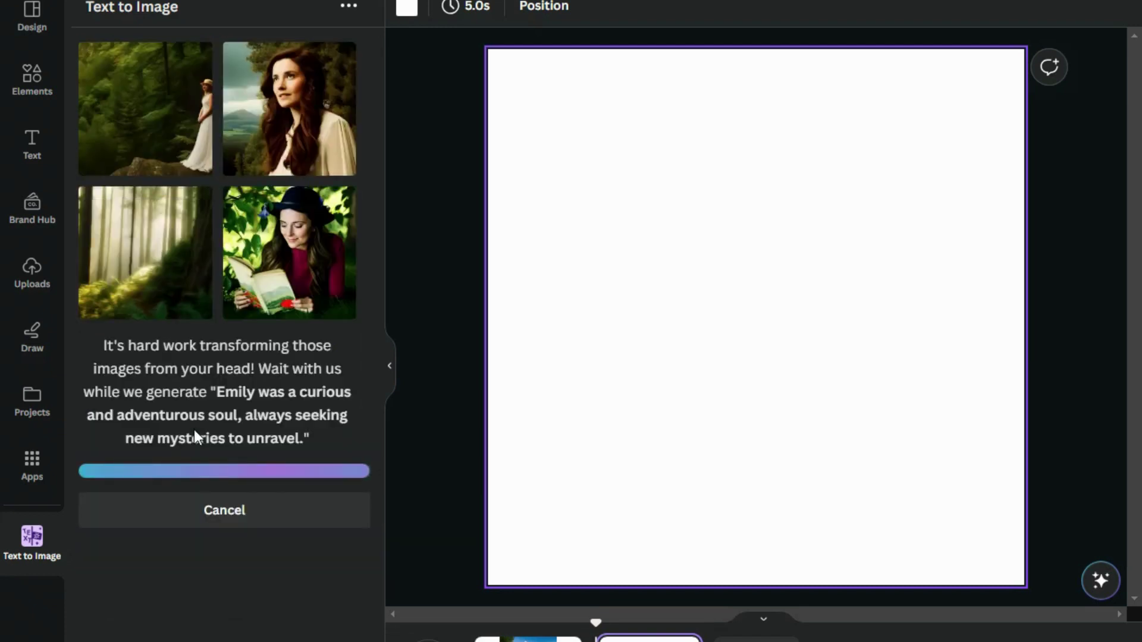
- Insert the generated misty forest image without people and enlarge it to 1,080 × 1,080 to fill the second page
left_click(145, 253)
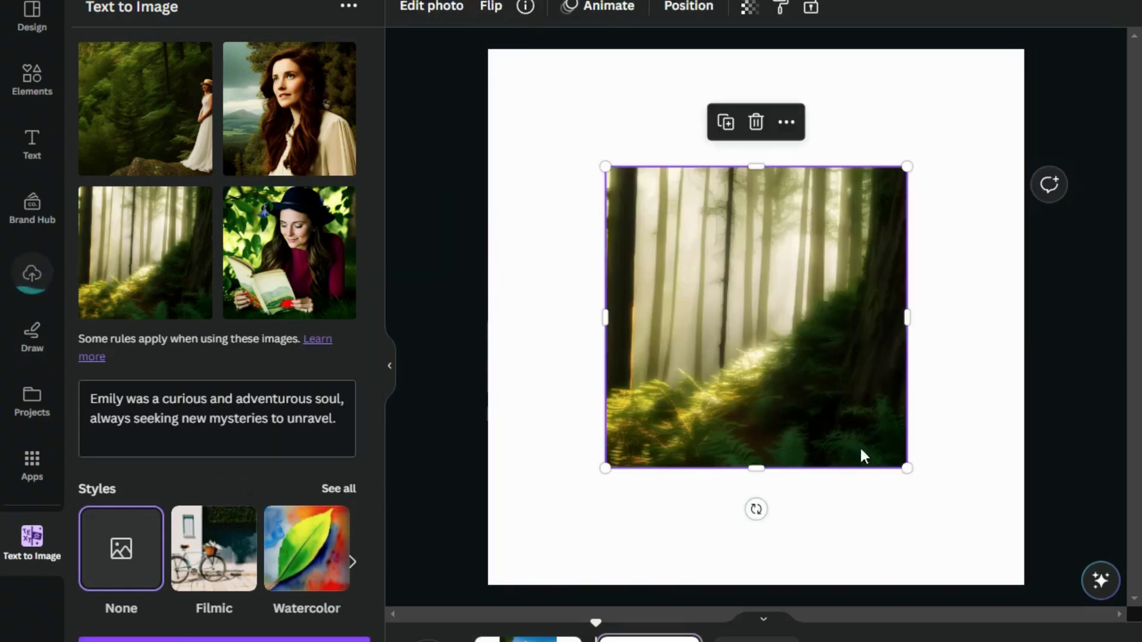
left_click_drag(905, 467, 1028, 588)
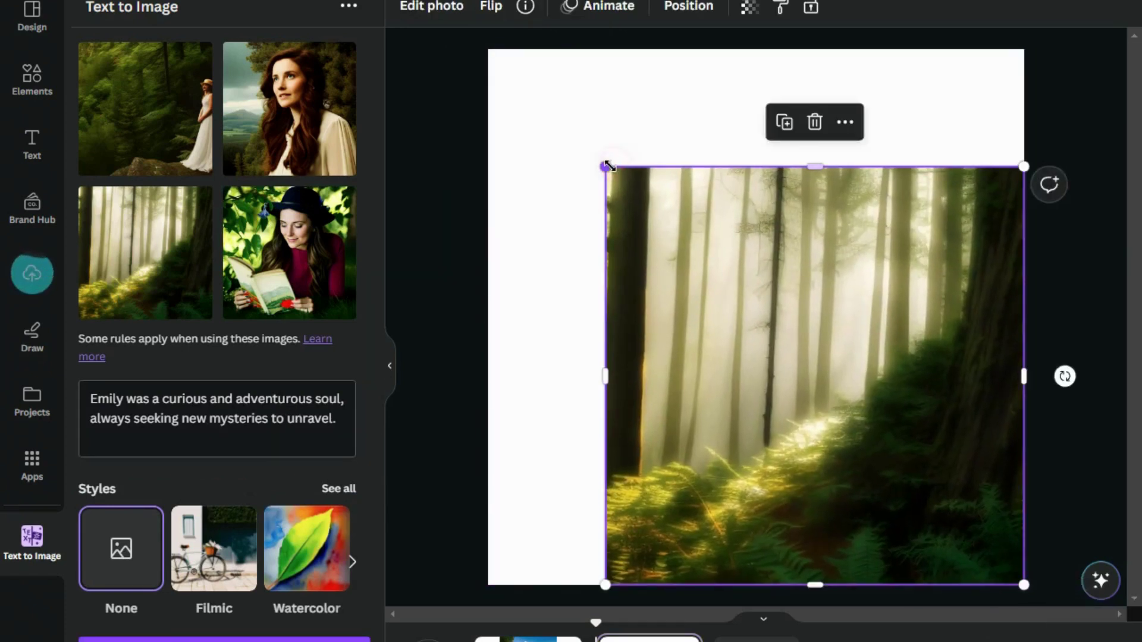
left_click_drag(606, 167, 509, 34)
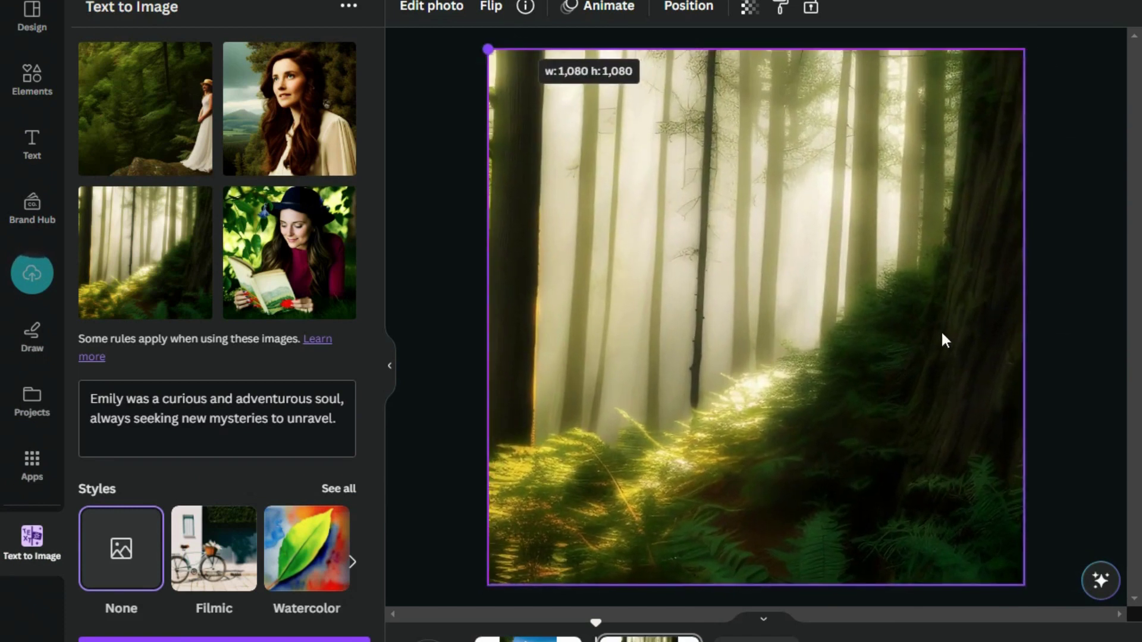
left_click(1079, 252)
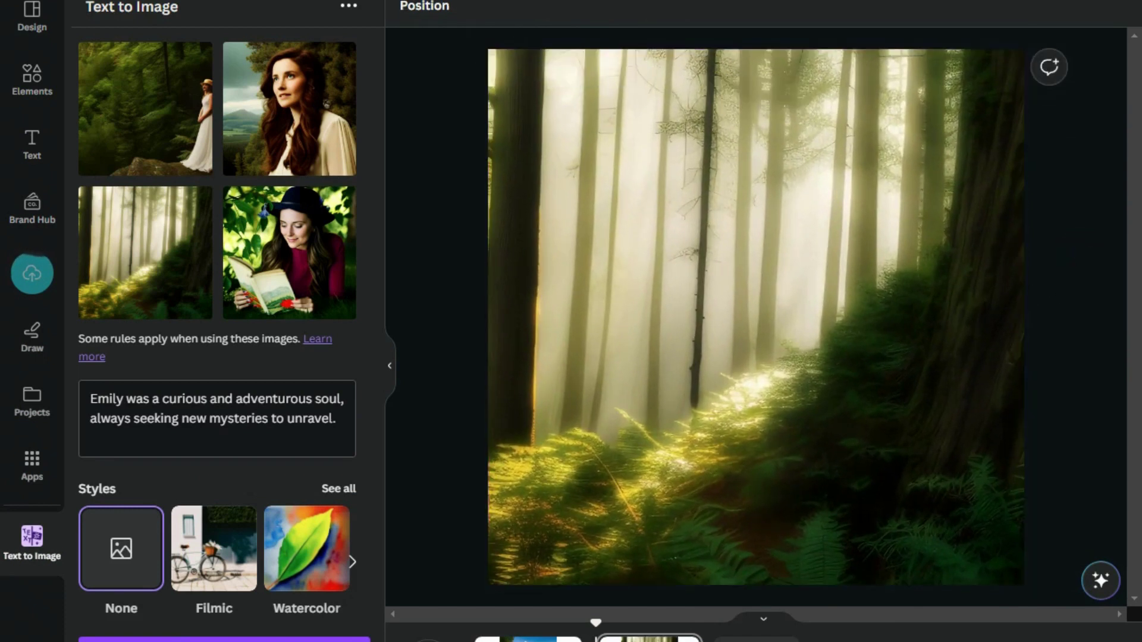
- Add a third page and generate images from the story sentence beginning "She had heard rumors of a magical forest"
left_click(755, 637)
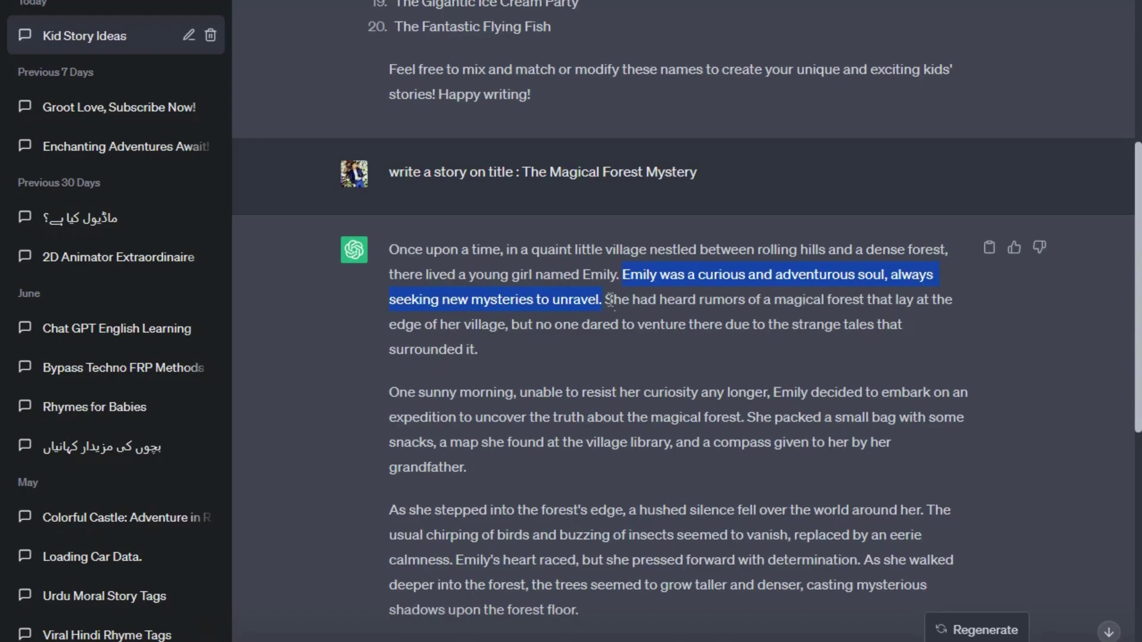
left_click_drag(607, 299, 500, 349)
key("ctrl+c")
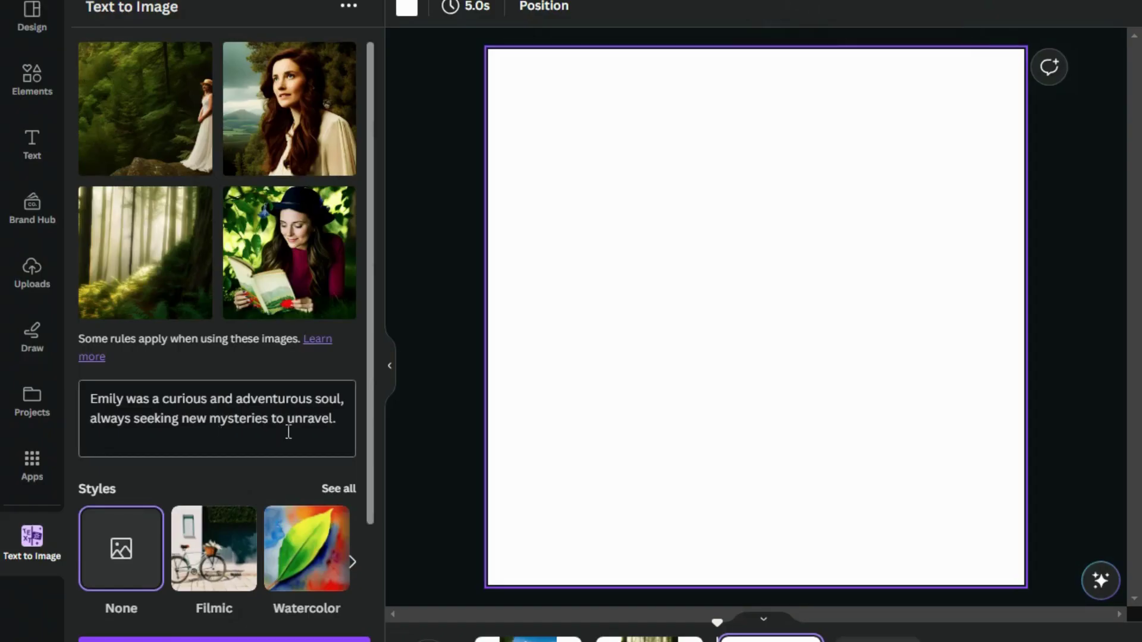
scroll(344, 345, "down", 2)
left_click_drag(348, 301, 95, 272)
key("ctrl+v")
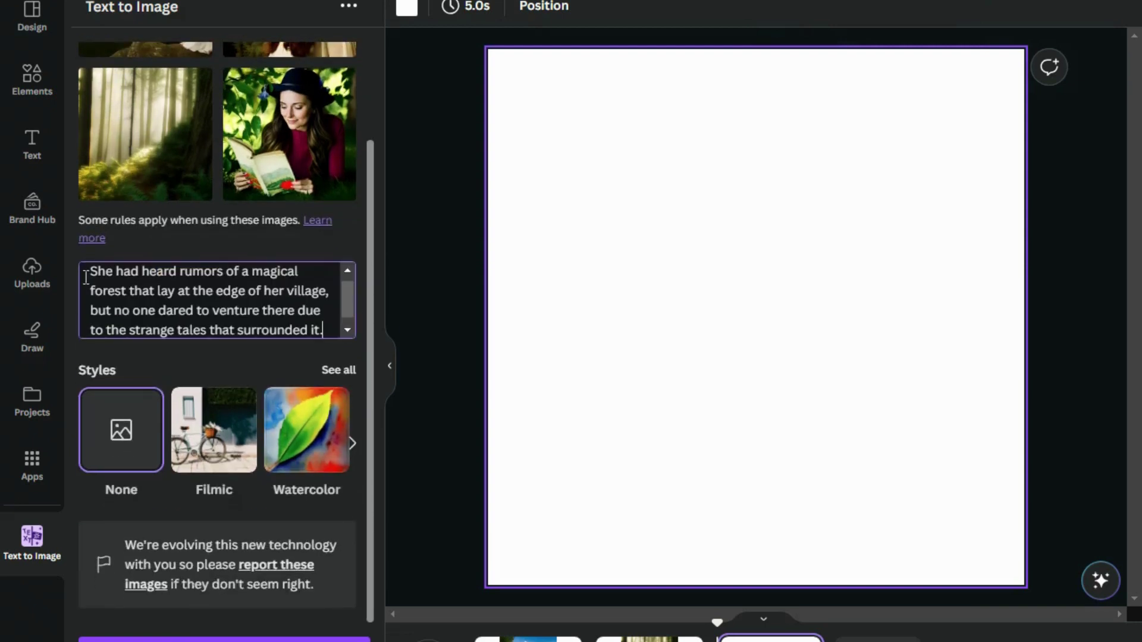
key("Return")
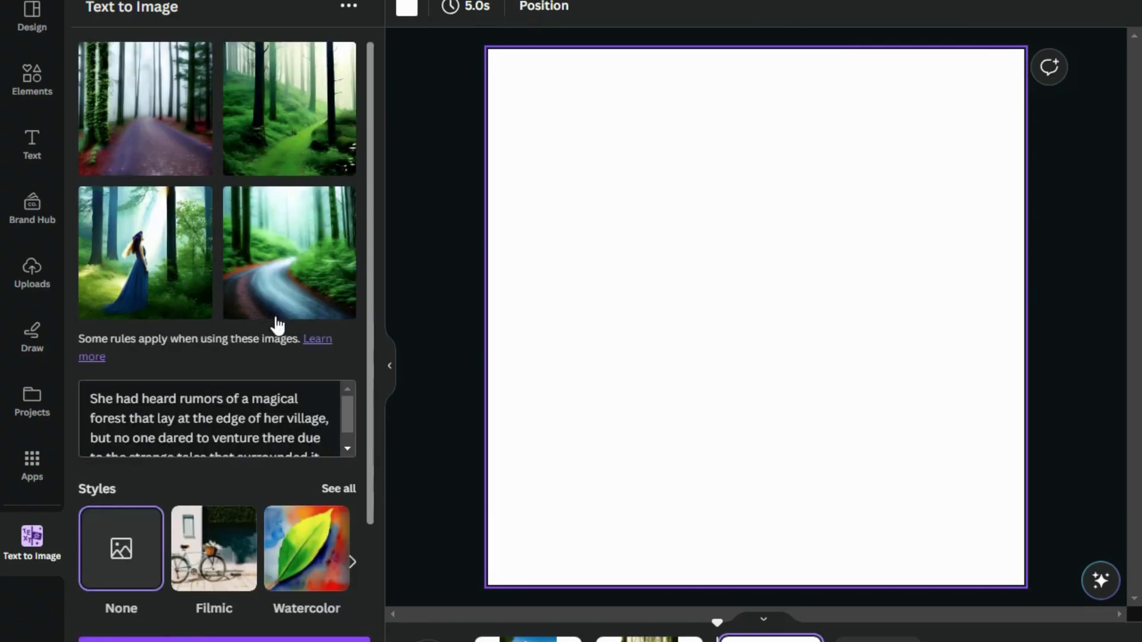
- Regenerate the images in the Watercolor style and set the one with the tall tree and blue sky as the third page's background
left_click(212, 570)
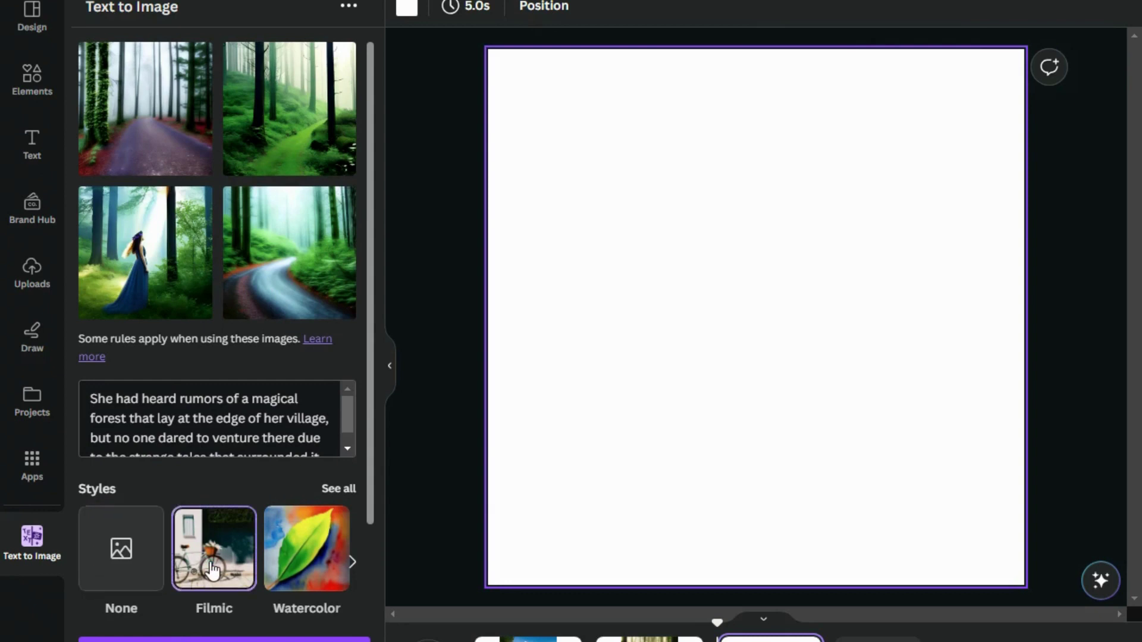
left_click(304, 550)
left_click(280, 640)
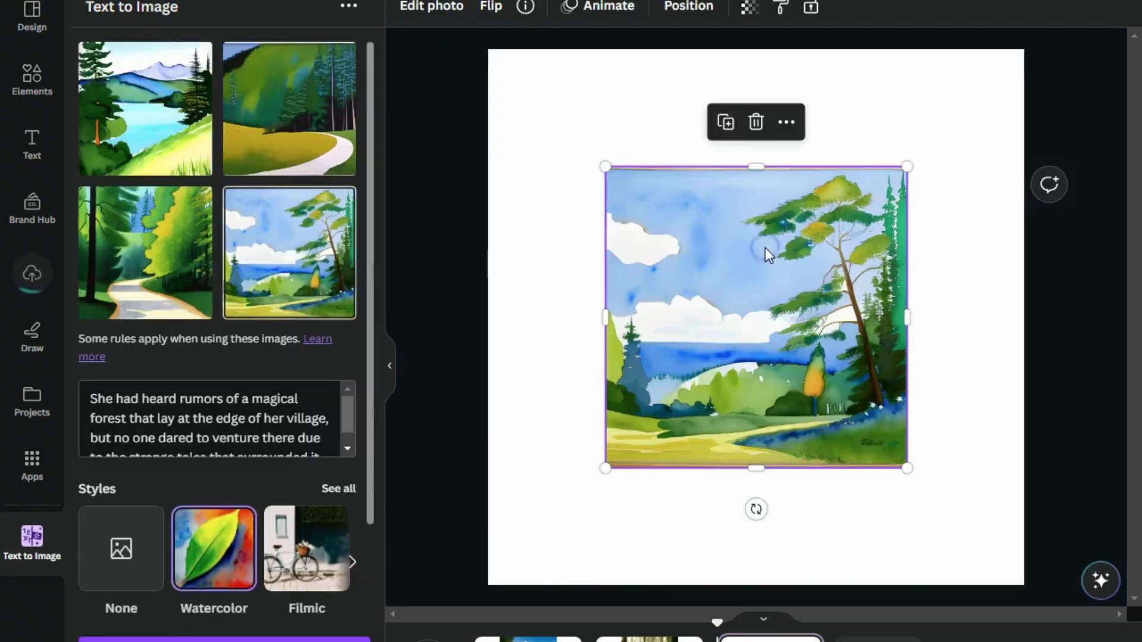
right_click(765, 247)
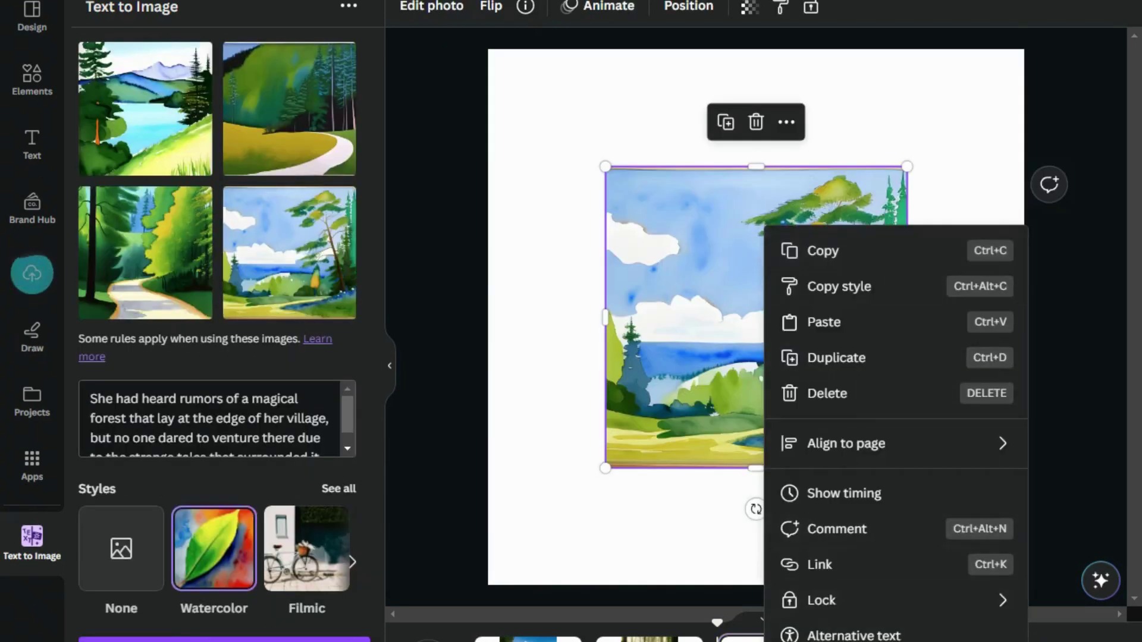
left_click(862, 636)
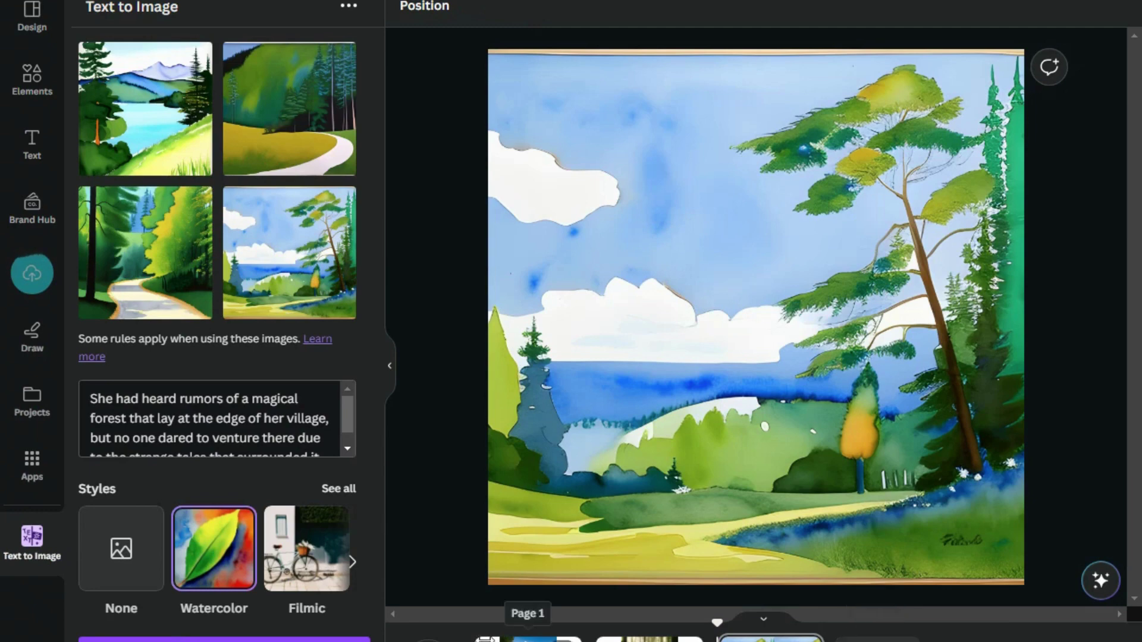
- Upload the audio file story voiceover.mp3 from File Explorer to the Canva design
left_click(483, 636)
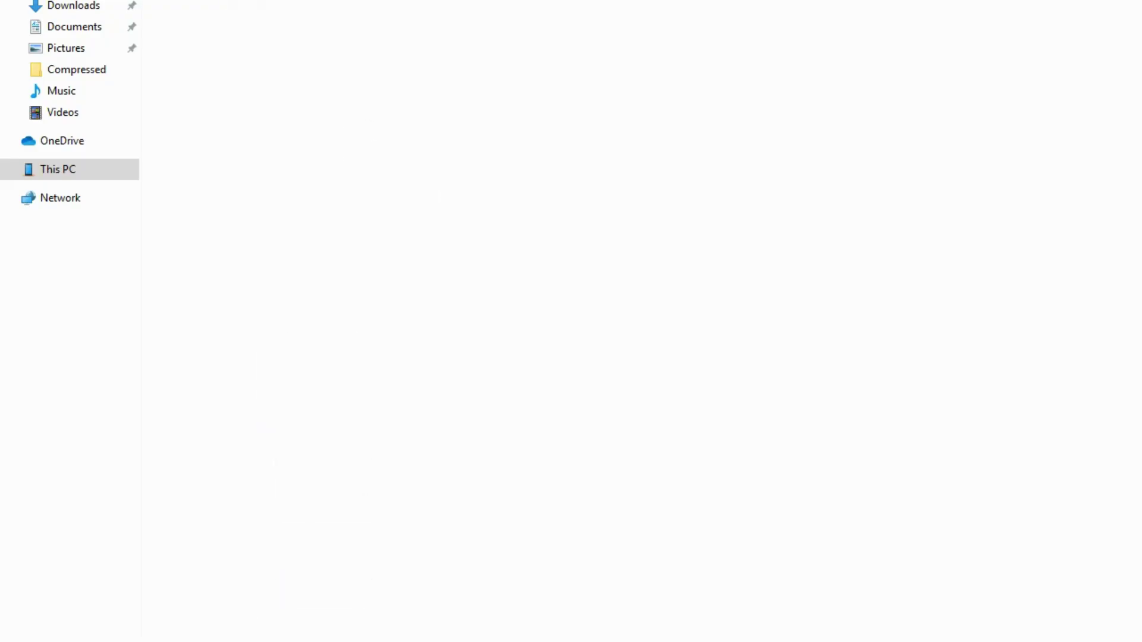
mouse_move(280, 639)
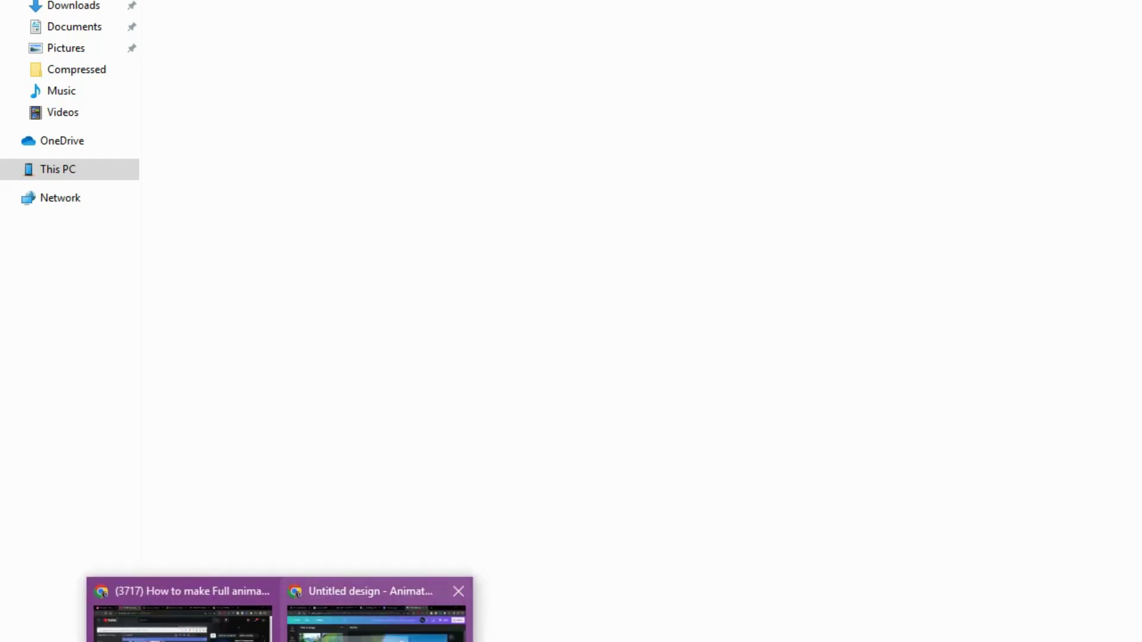
left_click_drag(375, 624, 276, 376)
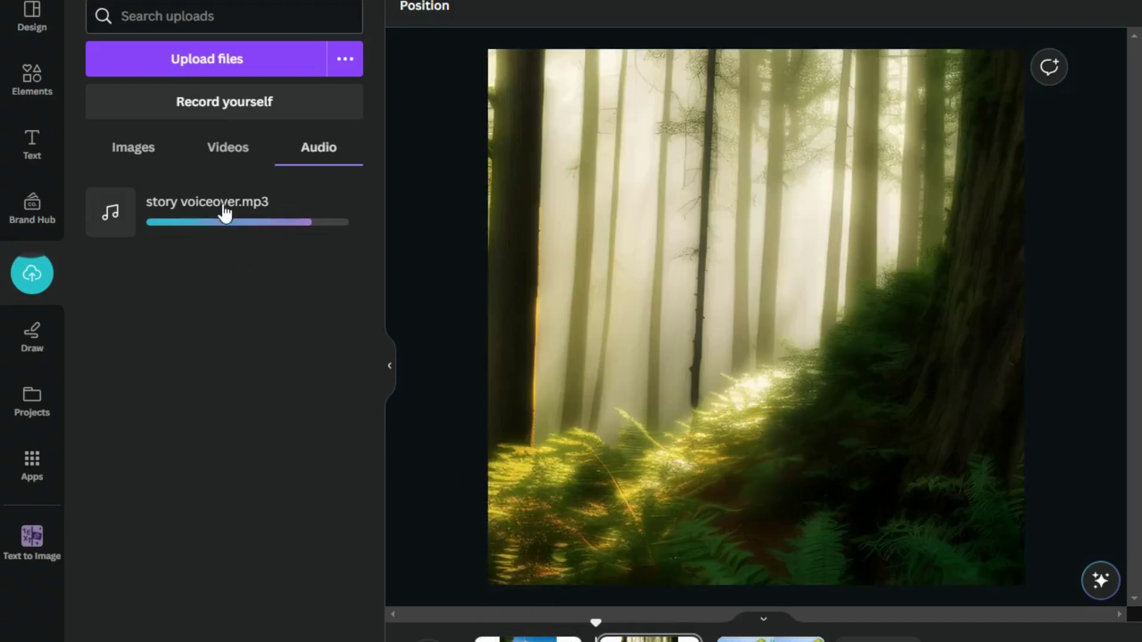
- Add story voiceover.mp3 to the timeline and extend the first page's duration to 7.5 seconds
left_click_drag(227, 224, 250, 250)
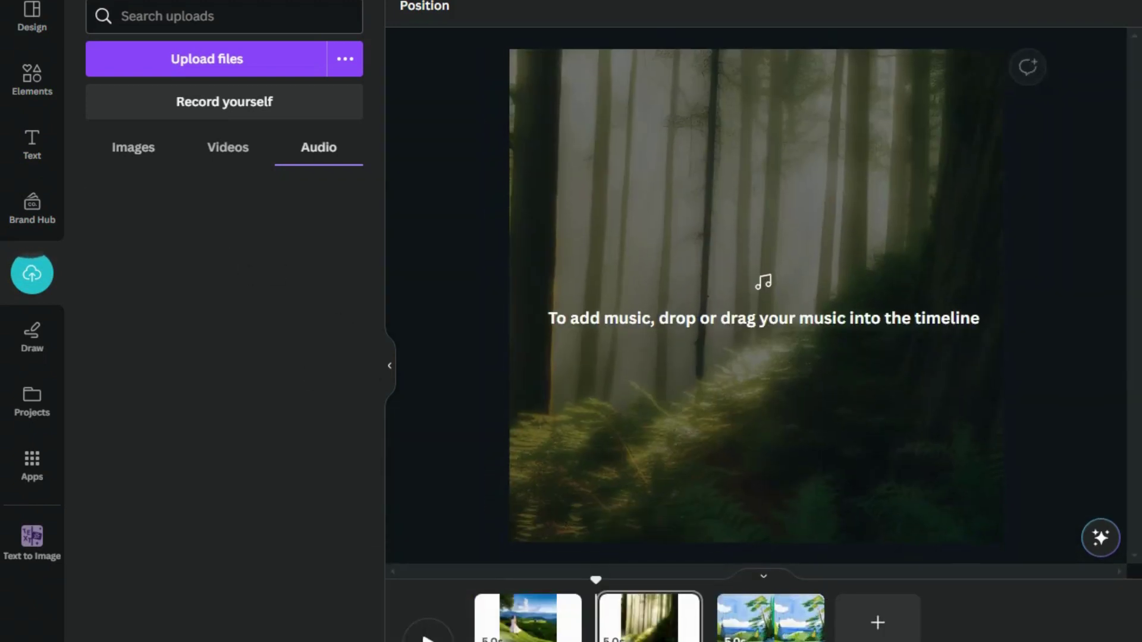
left_click_drag(249, 250, 756, 298)
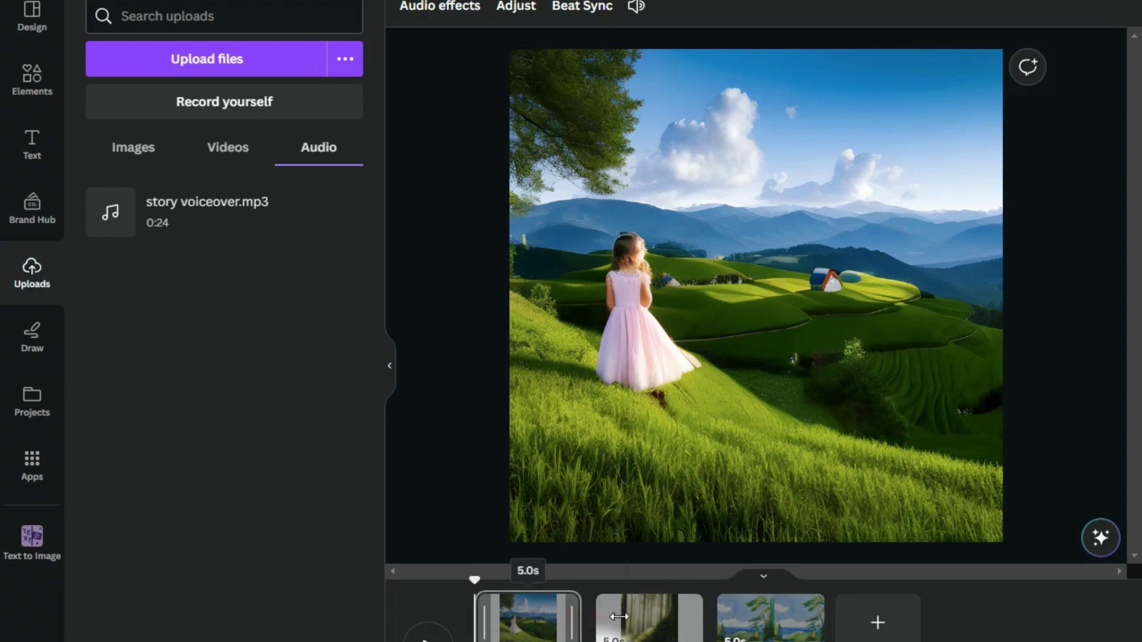
mouse_move(619, 617)
left_mouse_down()
mouse_move(657, 617)
mouse_move(631, 617)
left_mouse_up()
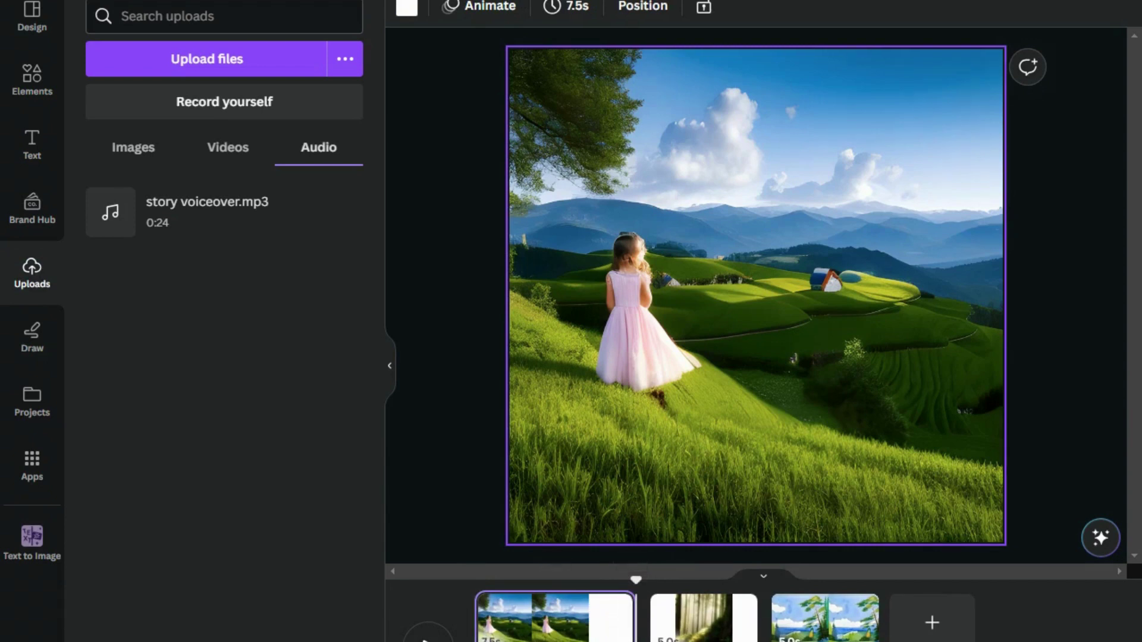
- Extend the second page's duration to 9.3 seconds and play the video from the beginning to check the voiceover timing
mouse_move(759, 625)
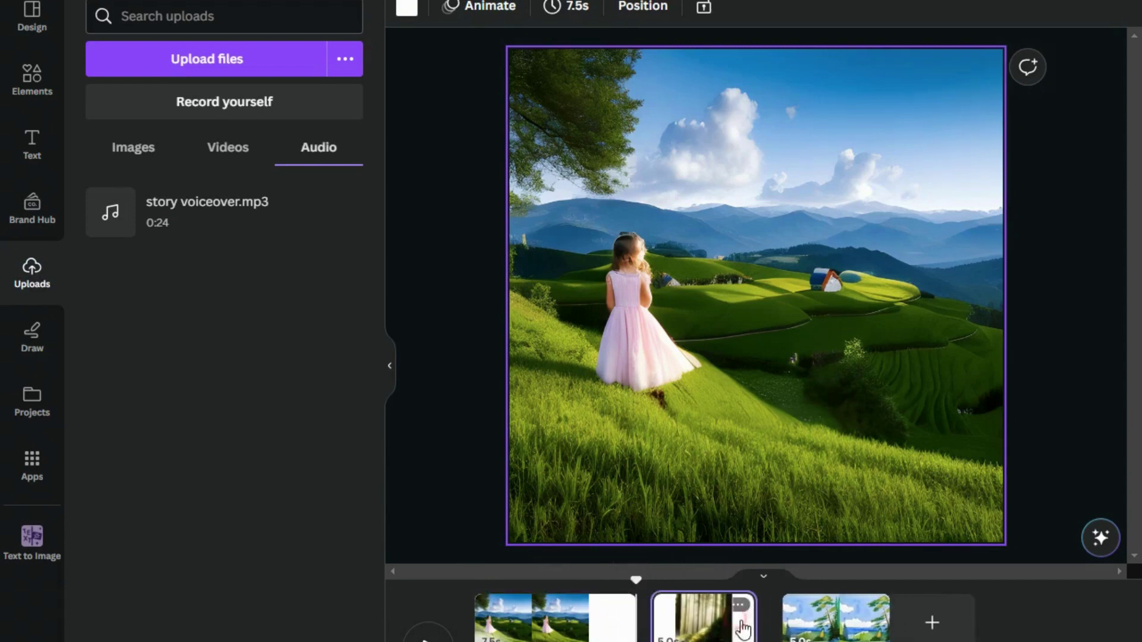
left_click_drag(761, 622, 850, 620)
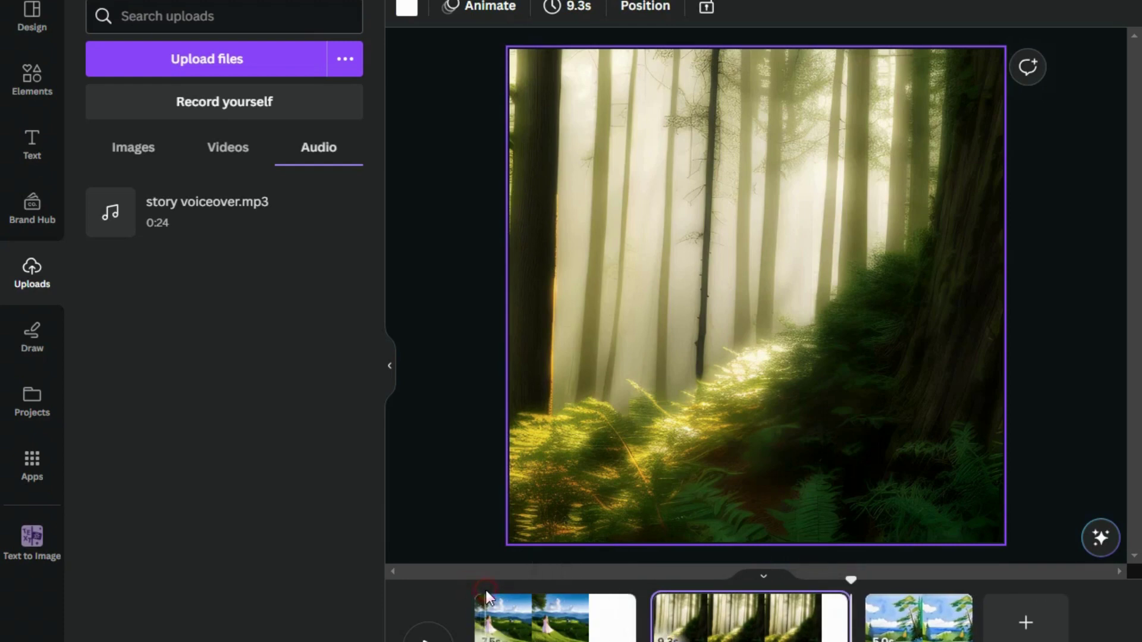
left_click(486, 590)
left_click_drag(485, 586, 475, 586)
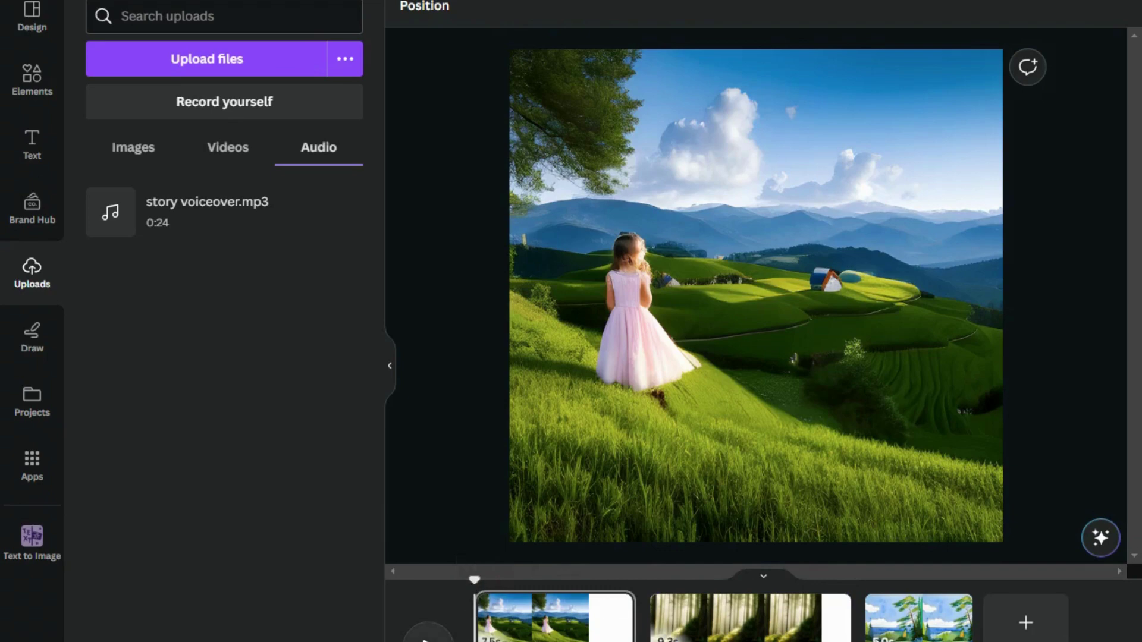
left_click(427, 631)
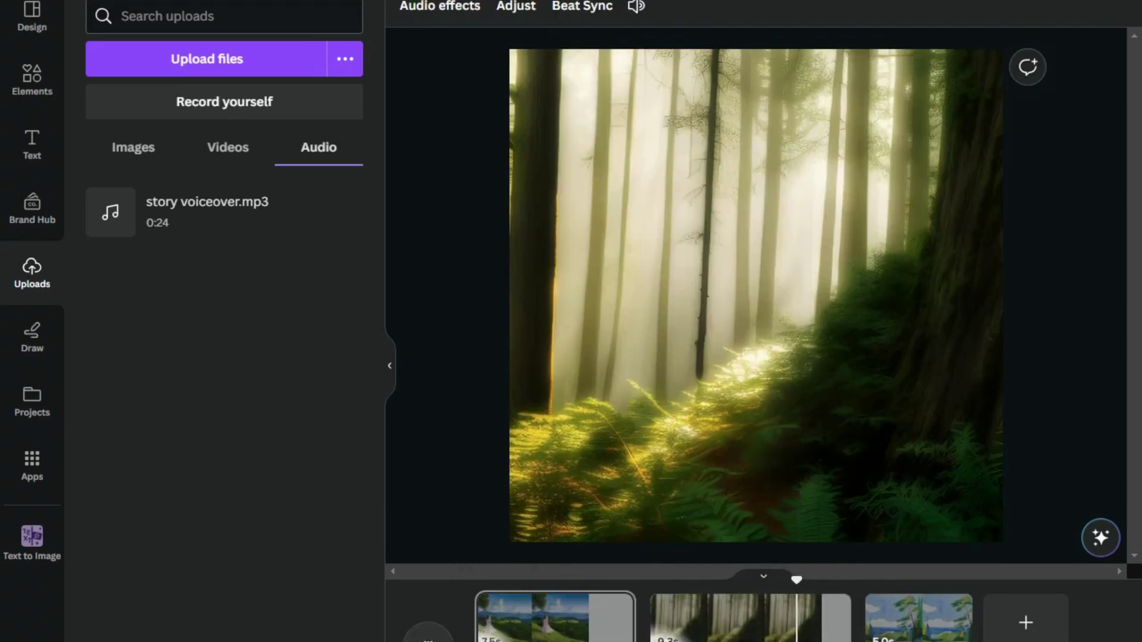
- Shorten the second page's duration to 6.5 seconds and extend the third page to 9.8 seconds
left_click_drag(848, 618, 784, 619)
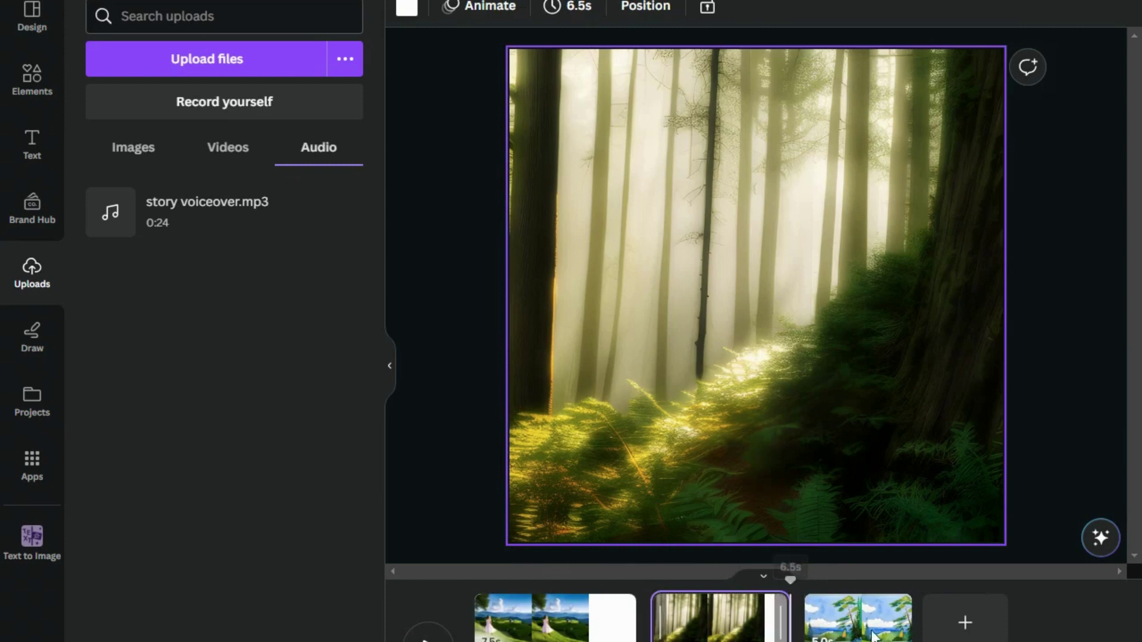
left_click(910, 619)
left_click_drag(911, 619, 1011, 616)
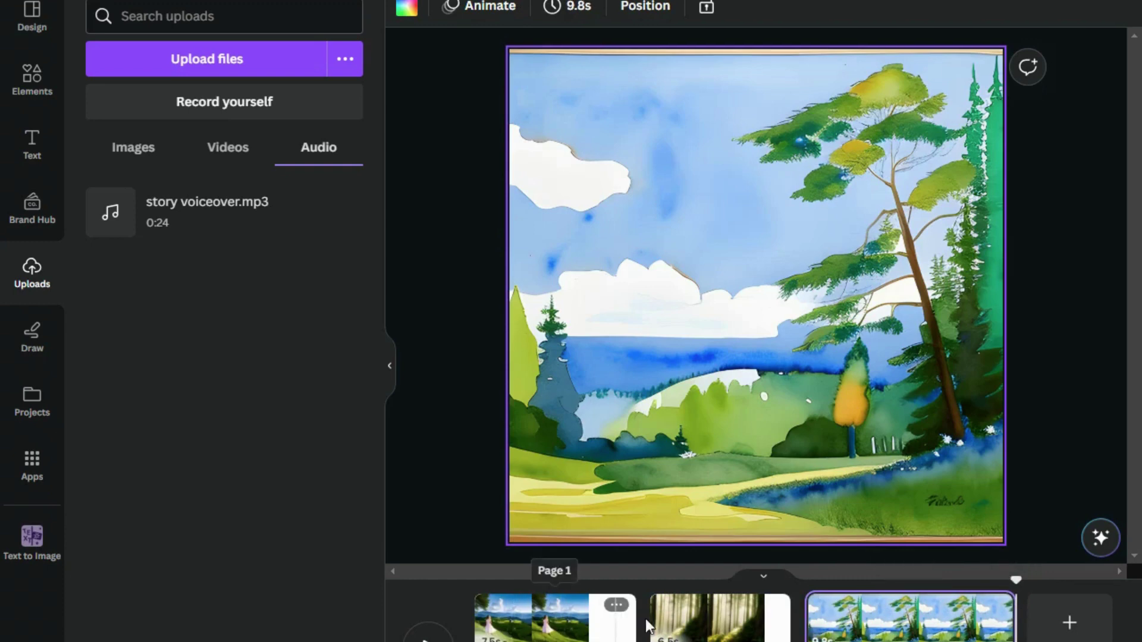
- Apply the Rise page animation at a slower speed to the first page and preview it from the beginning
left_click(571, 621)
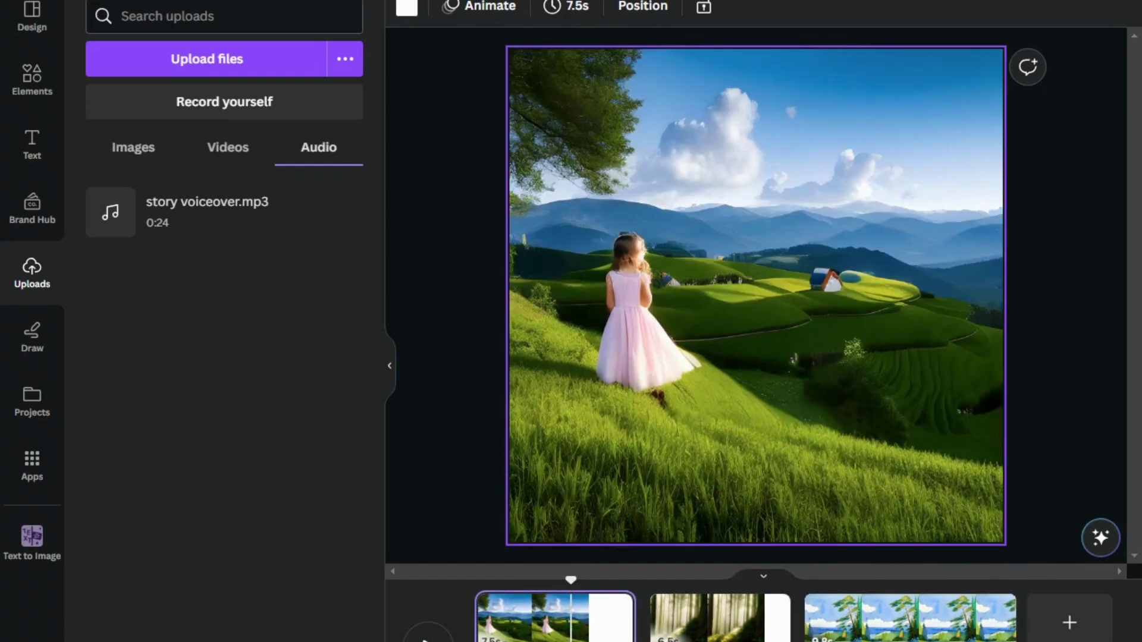
left_click(496, 13)
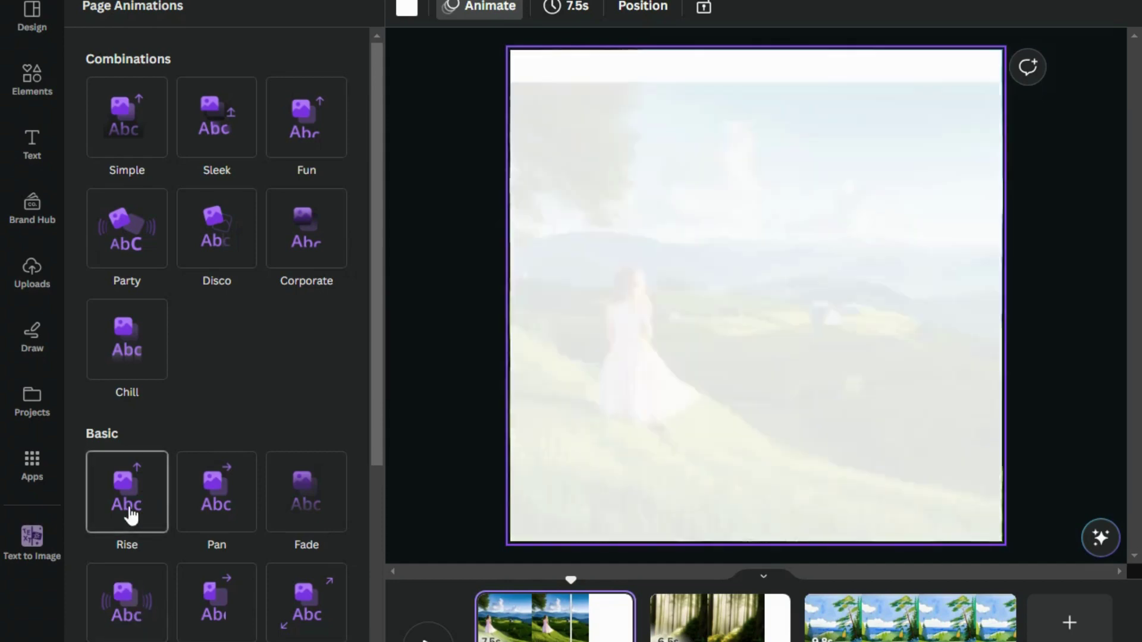
scroll(131, 516, "down", 4)
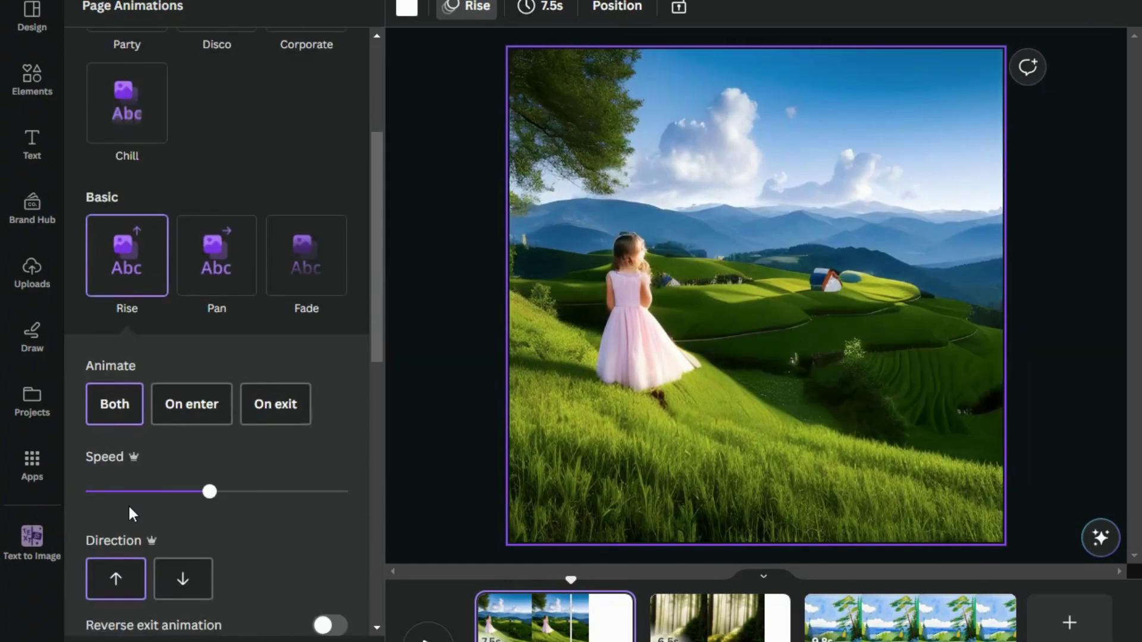
left_click_drag(208, 498, 148, 499)
scroll(170, 528, "down", 3)
scroll(166, 524, "down", 6)
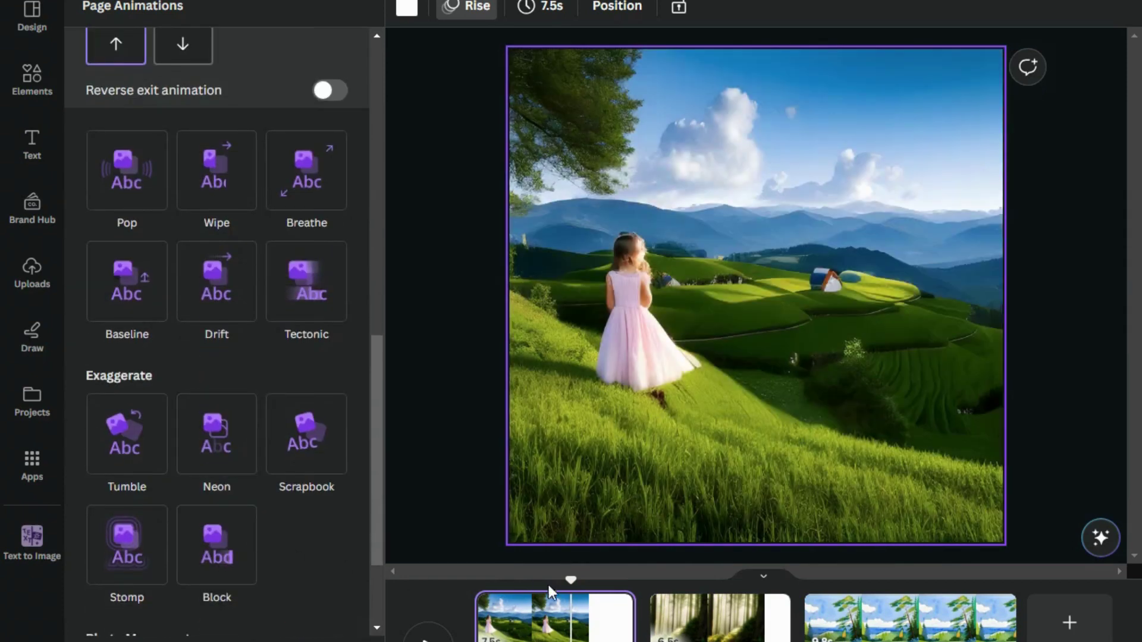
left_click_drag(569, 580, 441, 596)
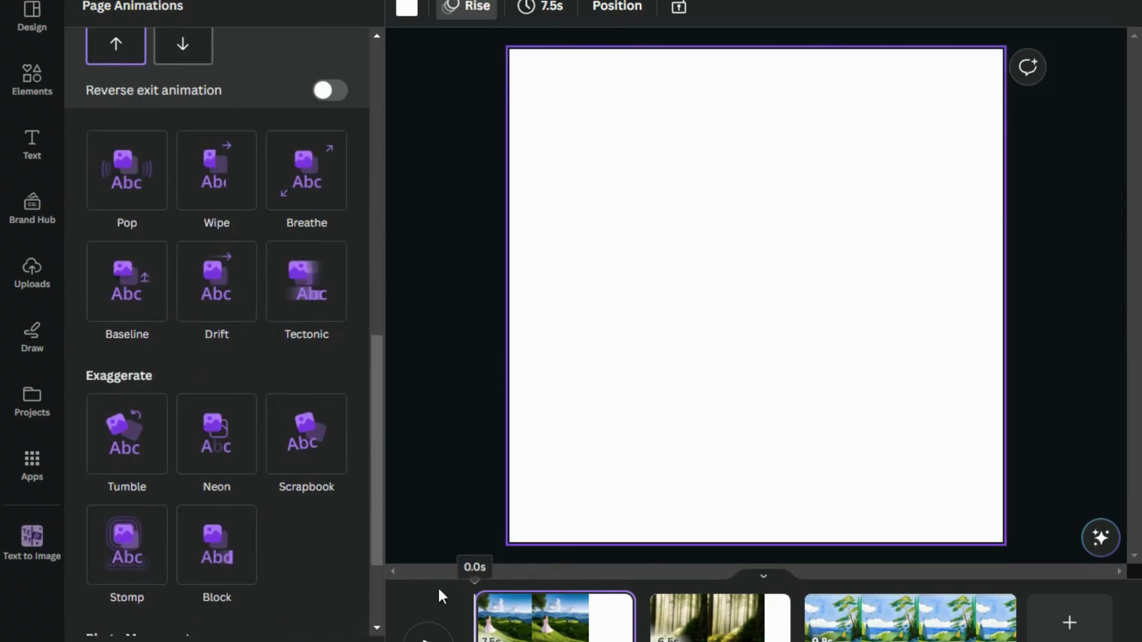
left_click(427, 636)
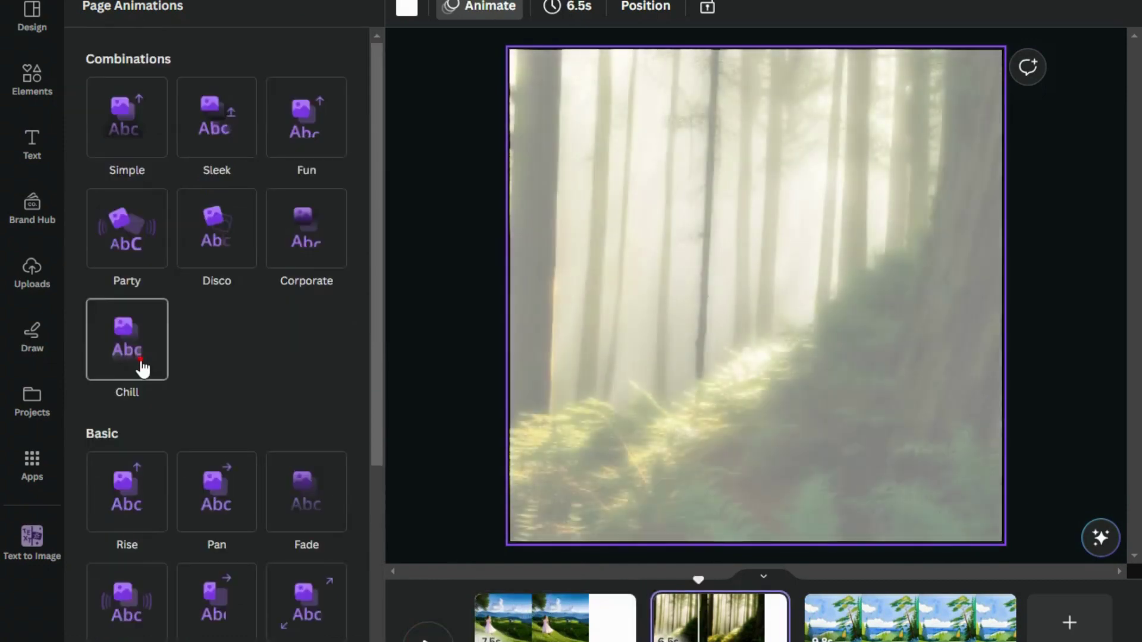
- Apply the Chill animation to the second page and the Tumble animation, set to Both, to the third page
left_click(141, 366)
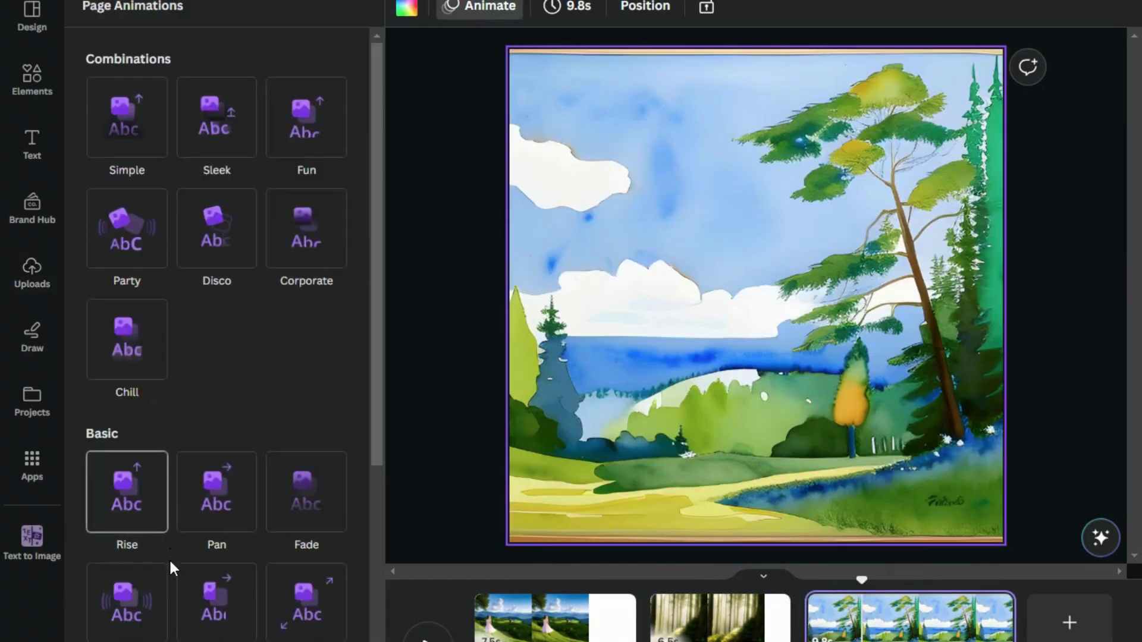
scroll(171, 565, "down", 6)
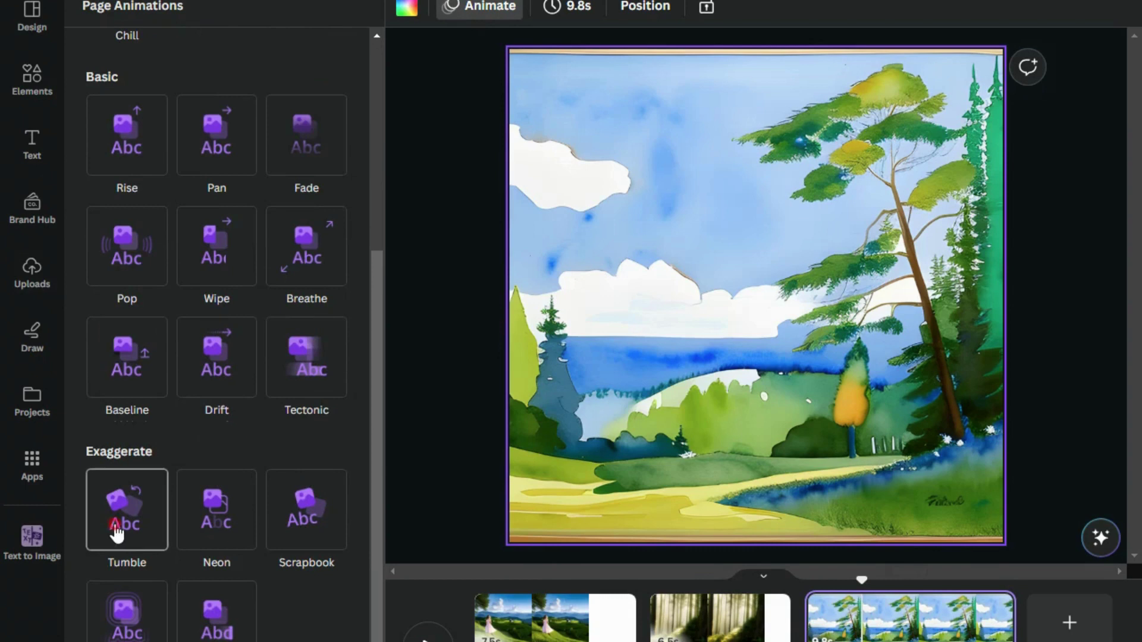
left_click(116, 534)
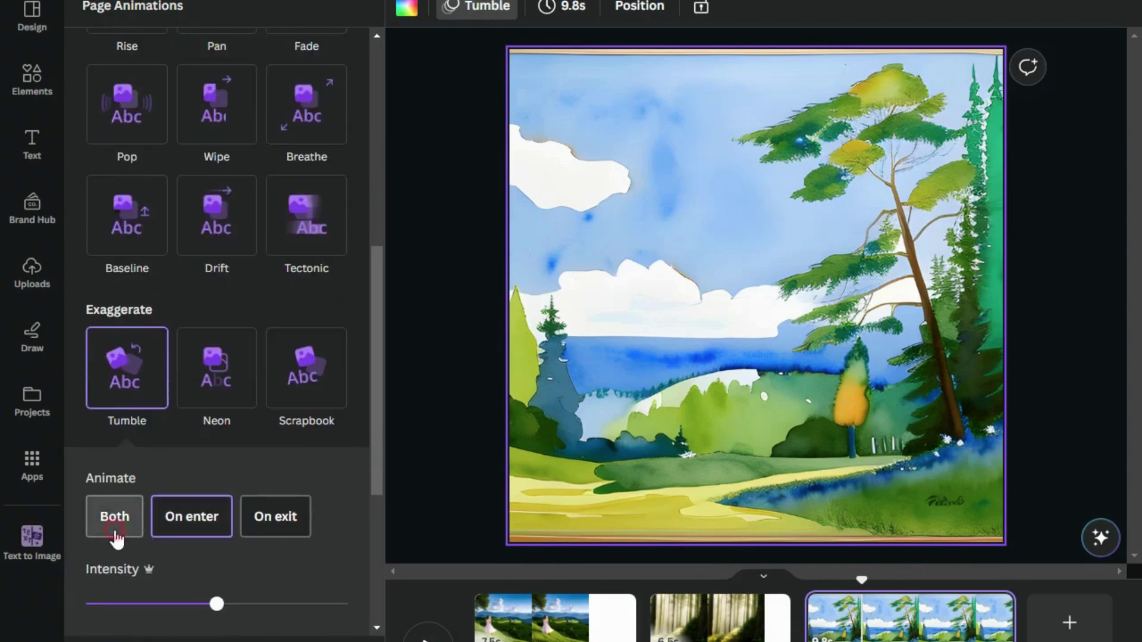
left_click(115, 532)
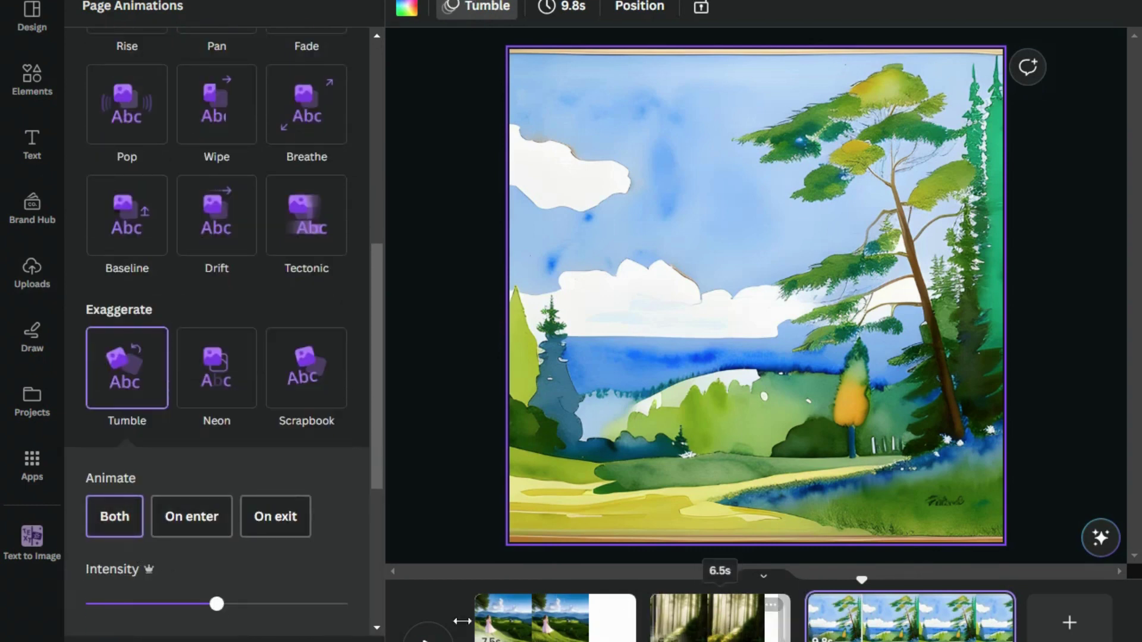
- Replay the change from the second to the third page and check the third page's animation settings
left_click(800, 586)
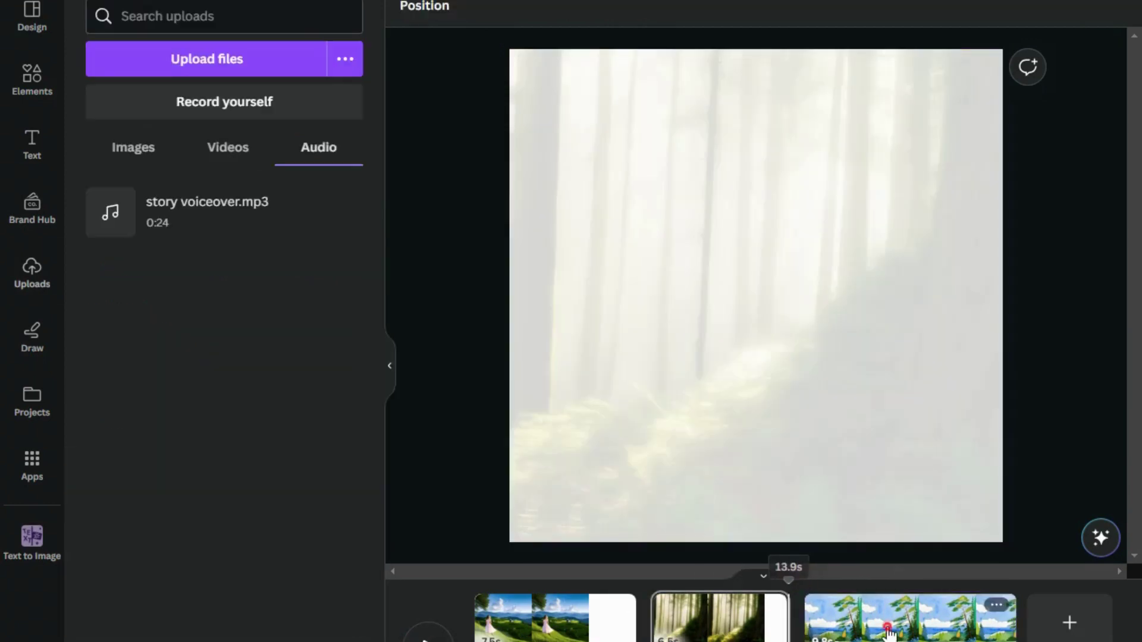
left_click(452, 18)
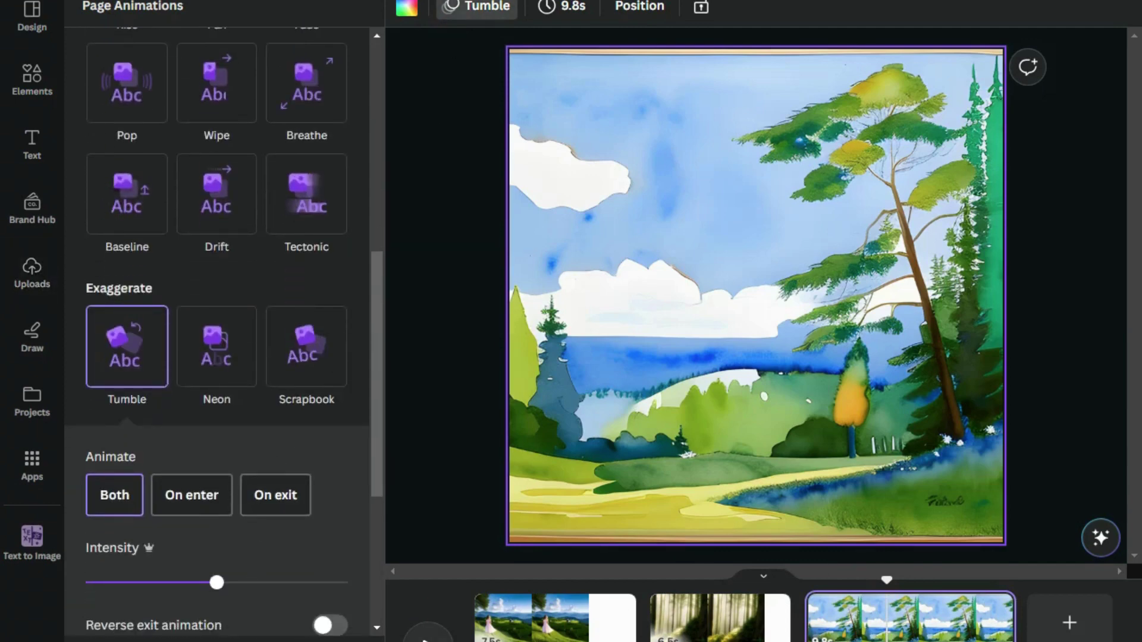
left_click(754, 598)
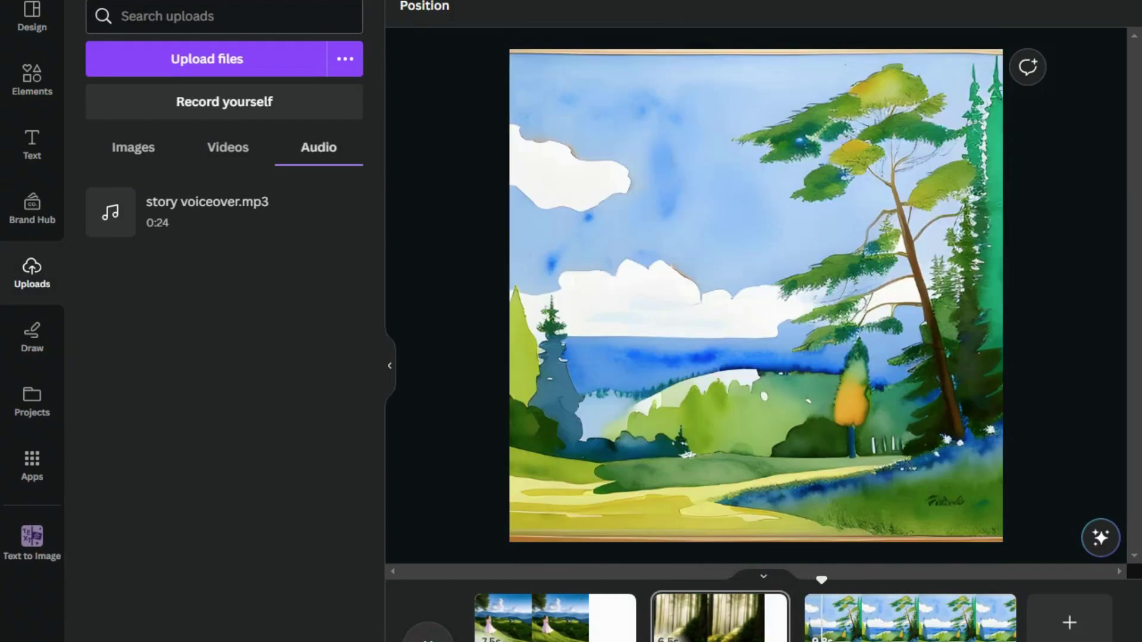
- Detach the third page's watercolor image from the background and enlarge it to cover the whole page
left_click(774, 390)
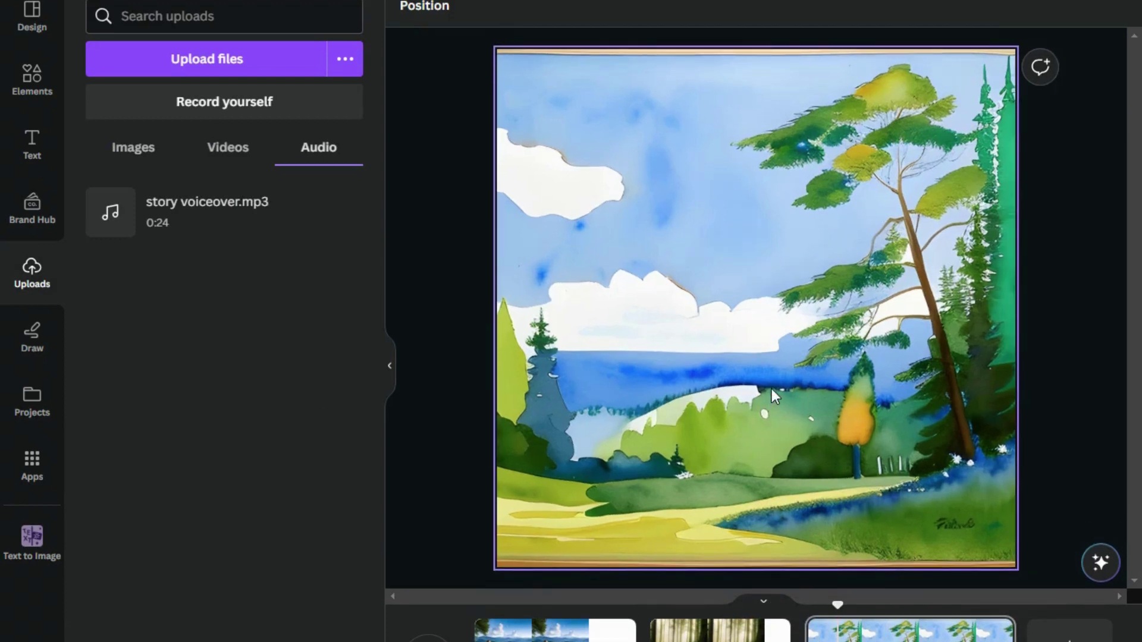
left_click(431, 112)
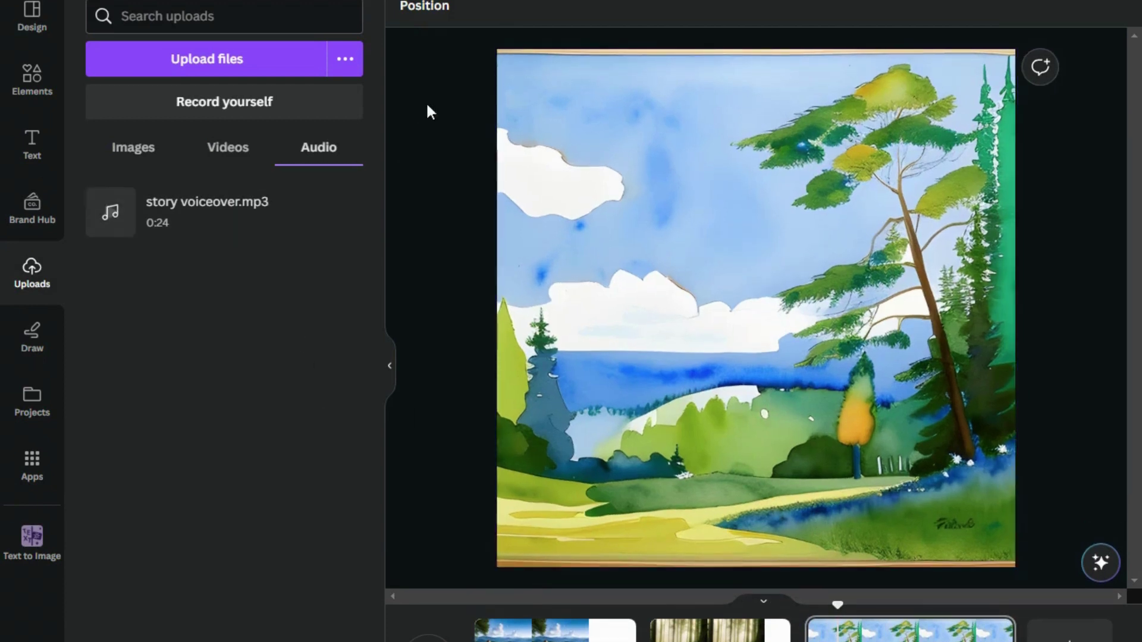
left_click(754, 482)
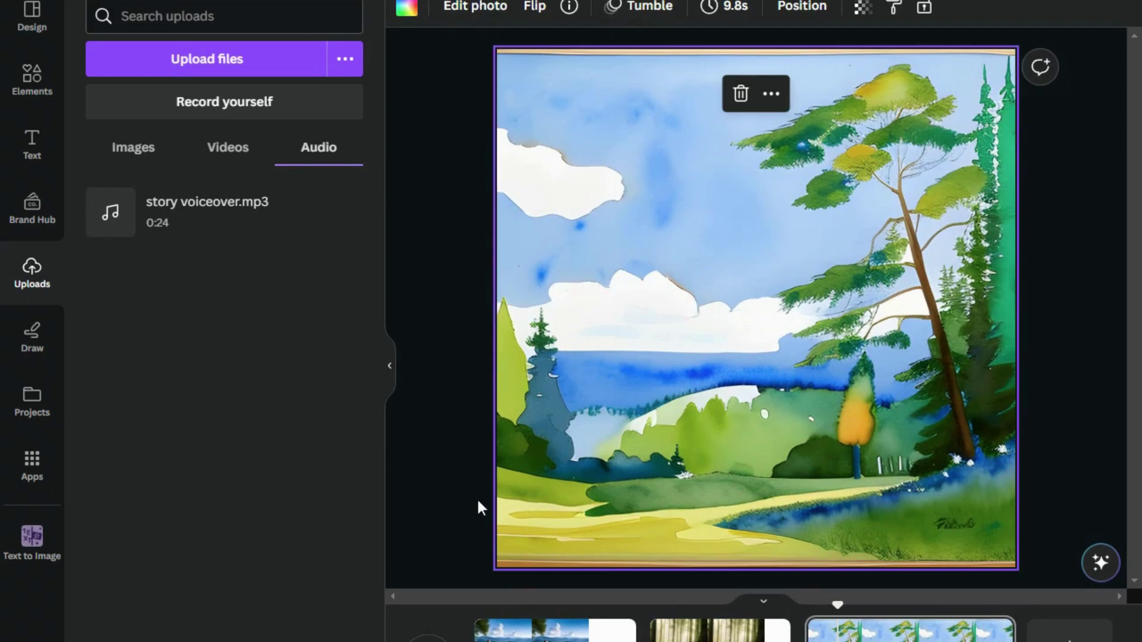
left_click(429, 481)
left_click(747, 308)
right_click(748, 308)
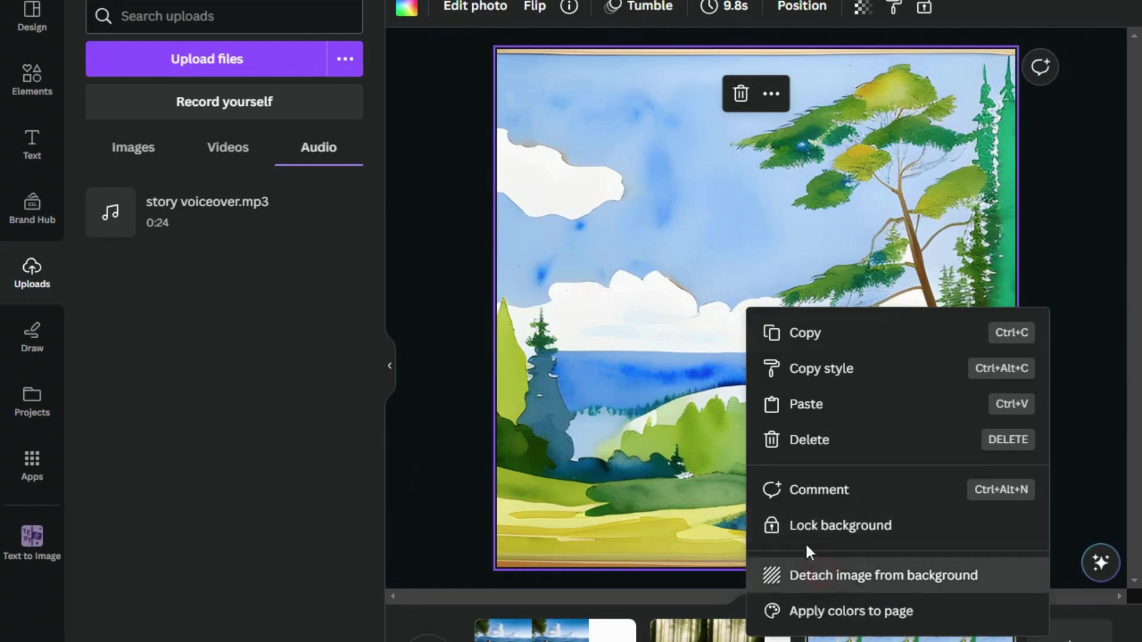
left_click(815, 572)
left_click_drag(969, 515, 1015, 566)
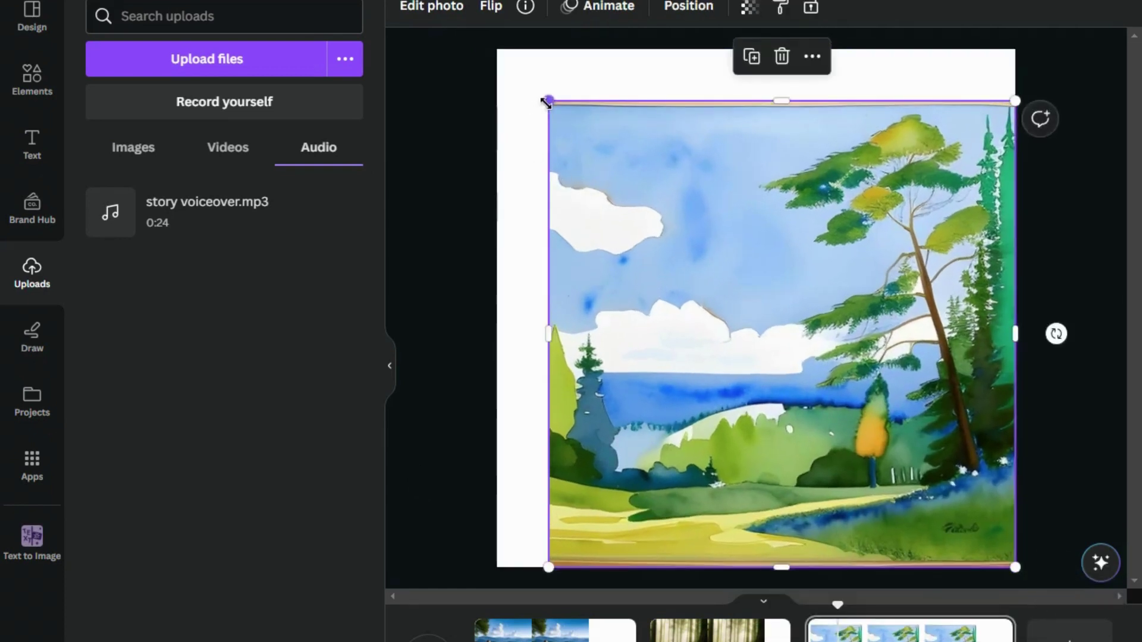
left_click_drag(548, 101, 497, 49)
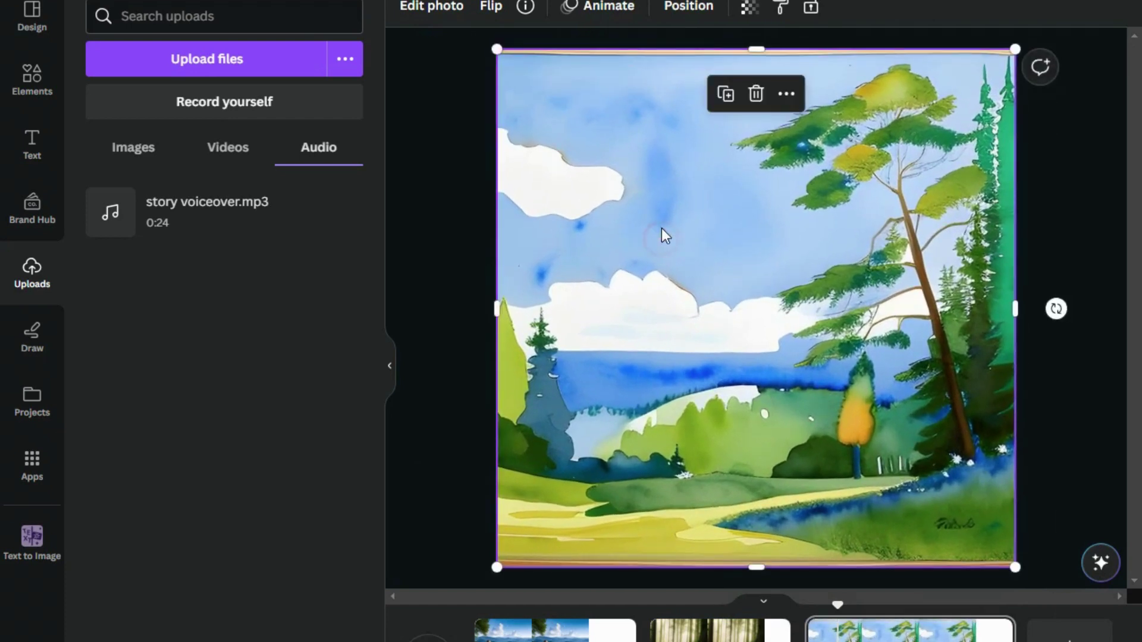